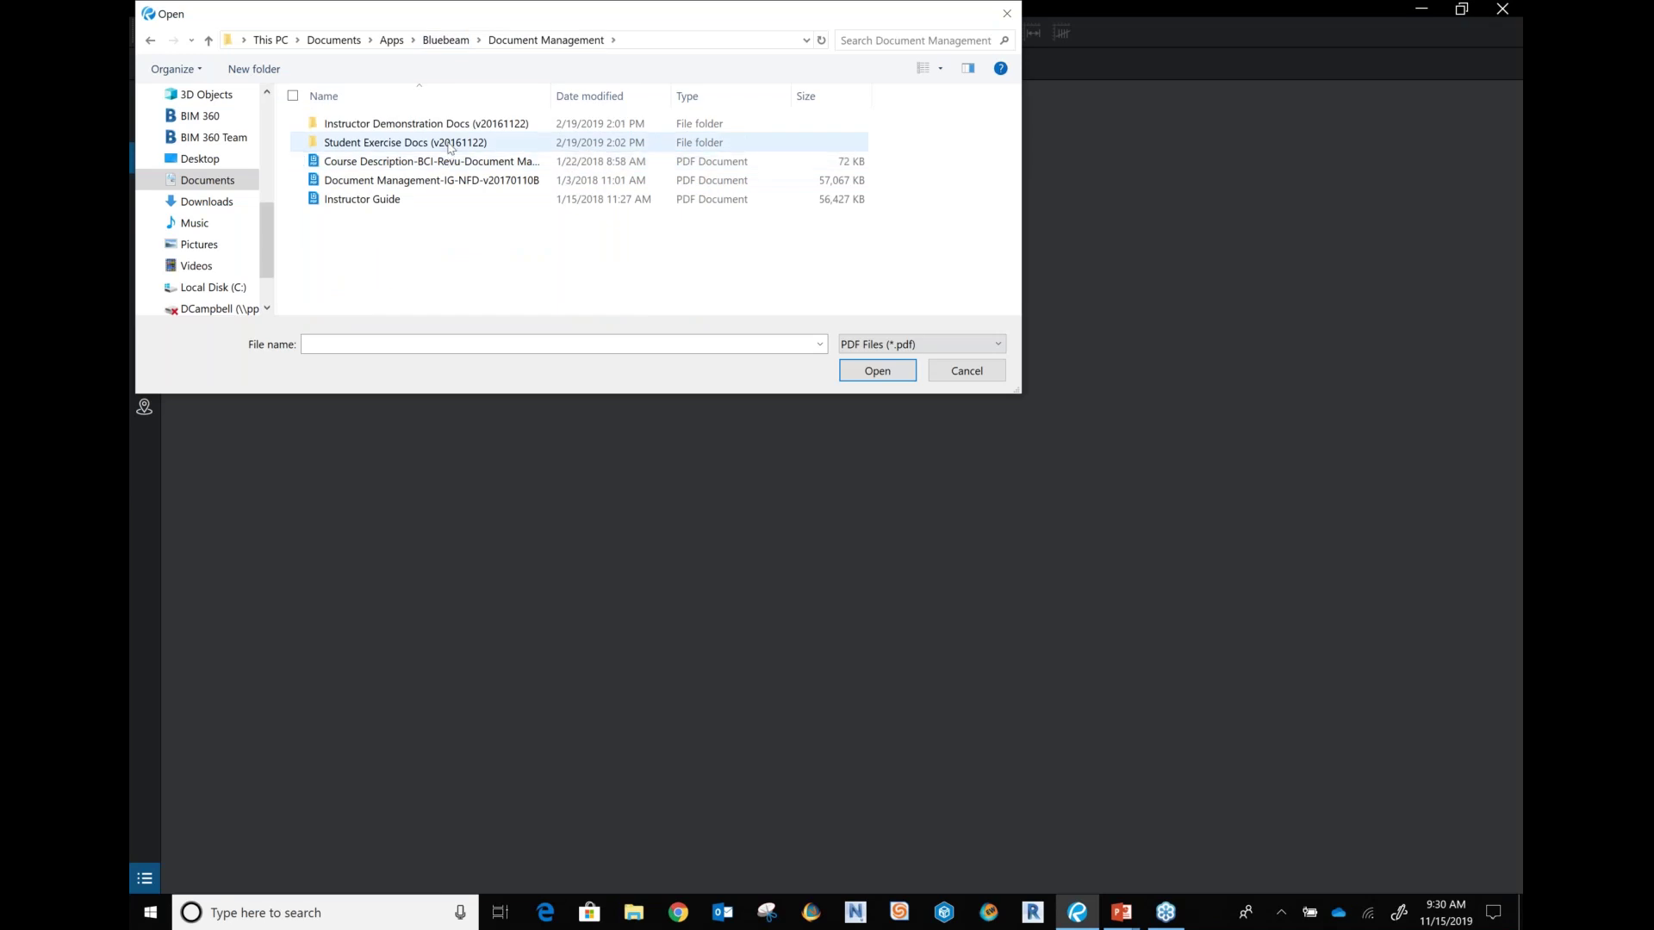
# - Open the Construction Set B PDF from the Module 2 folder in Student Exercise Docs (v20161122)
pyautogui.doubleClick(444, 143)
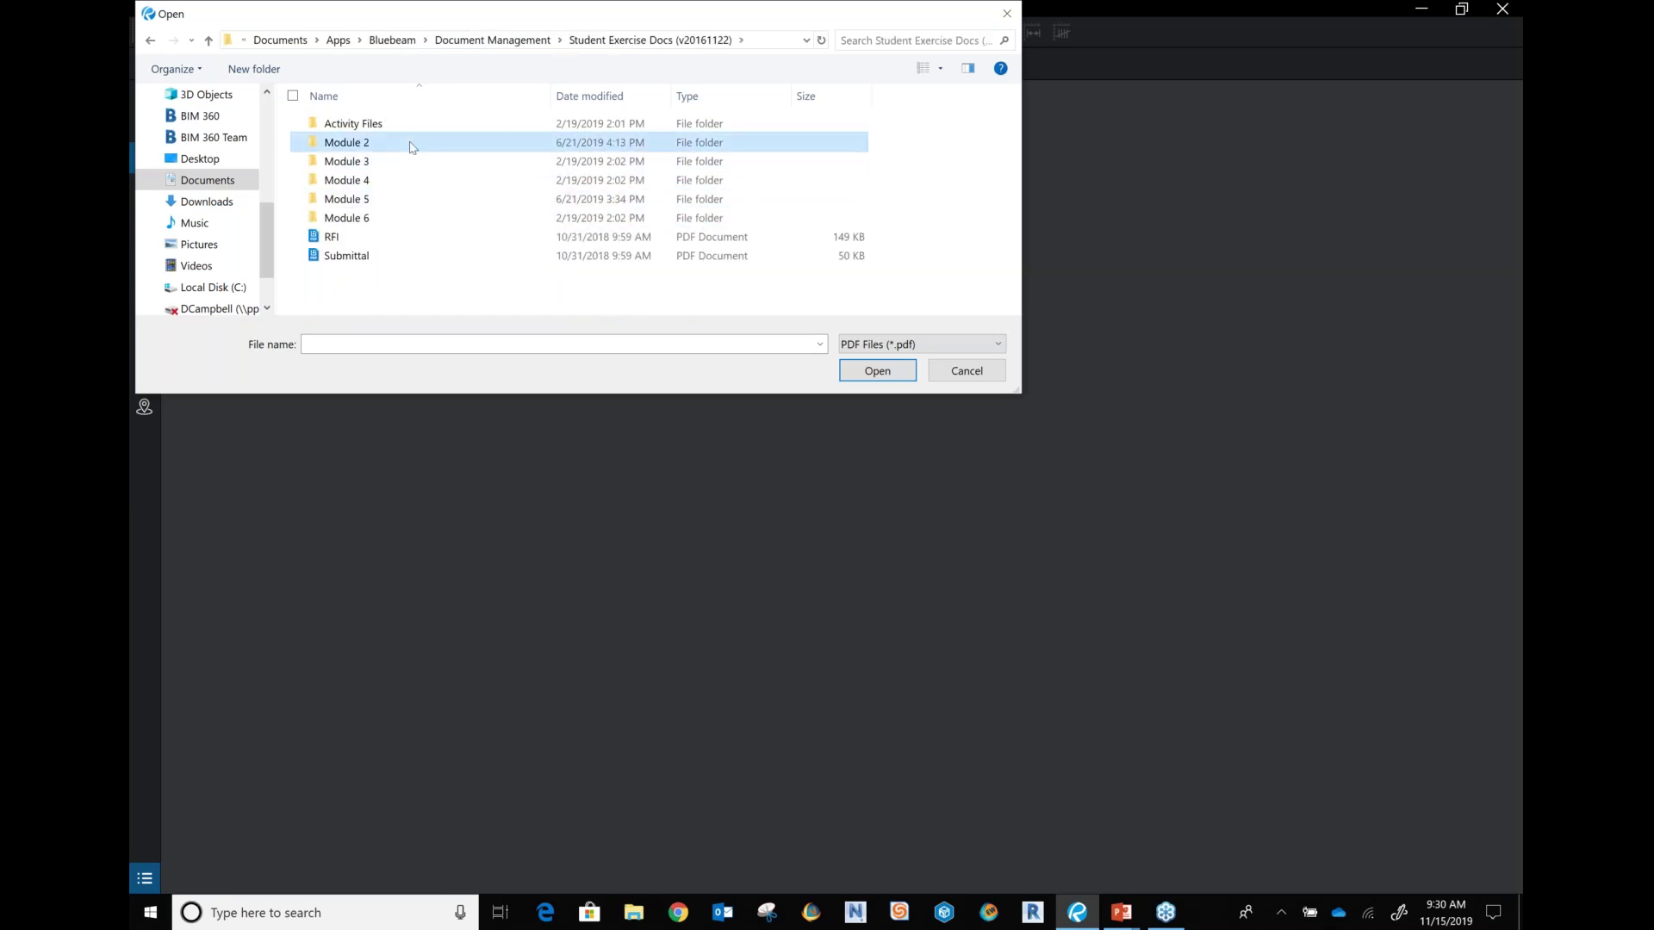
pyautogui.doubleClick(414, 143)
pyautogui.click(415, 147)
pyautogui.press('Return')
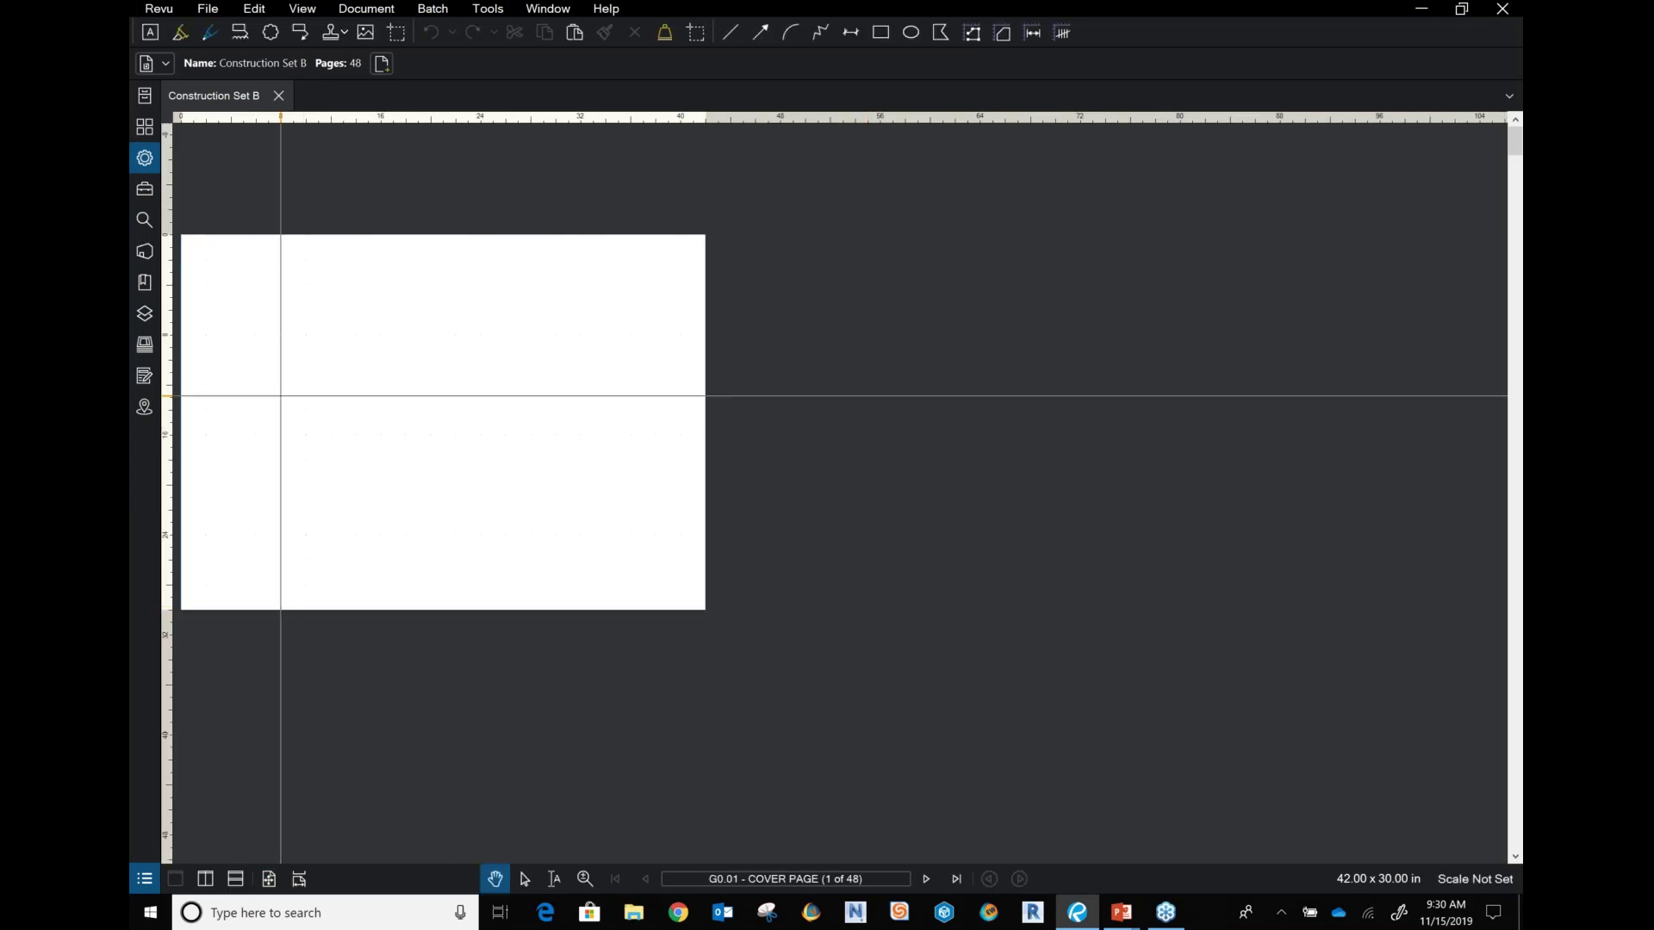
# - Turn off the grid display and the full-screen crosshair in the preferences
pyautogui.click(163, 9)
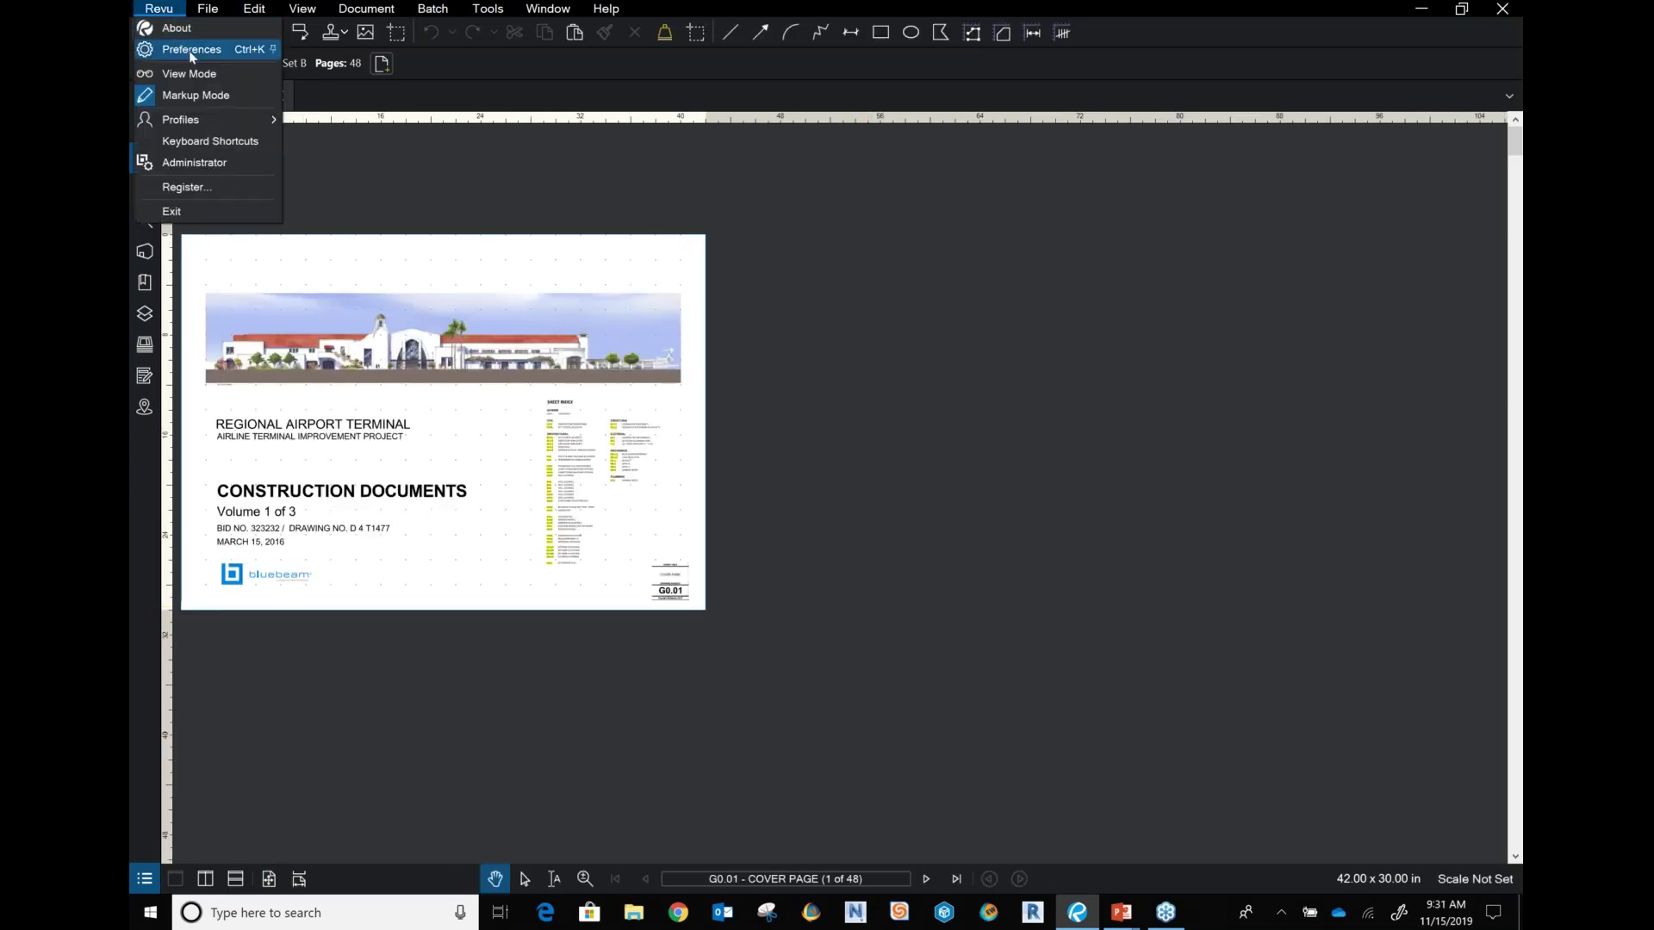
pyautogui.click(185, 49)
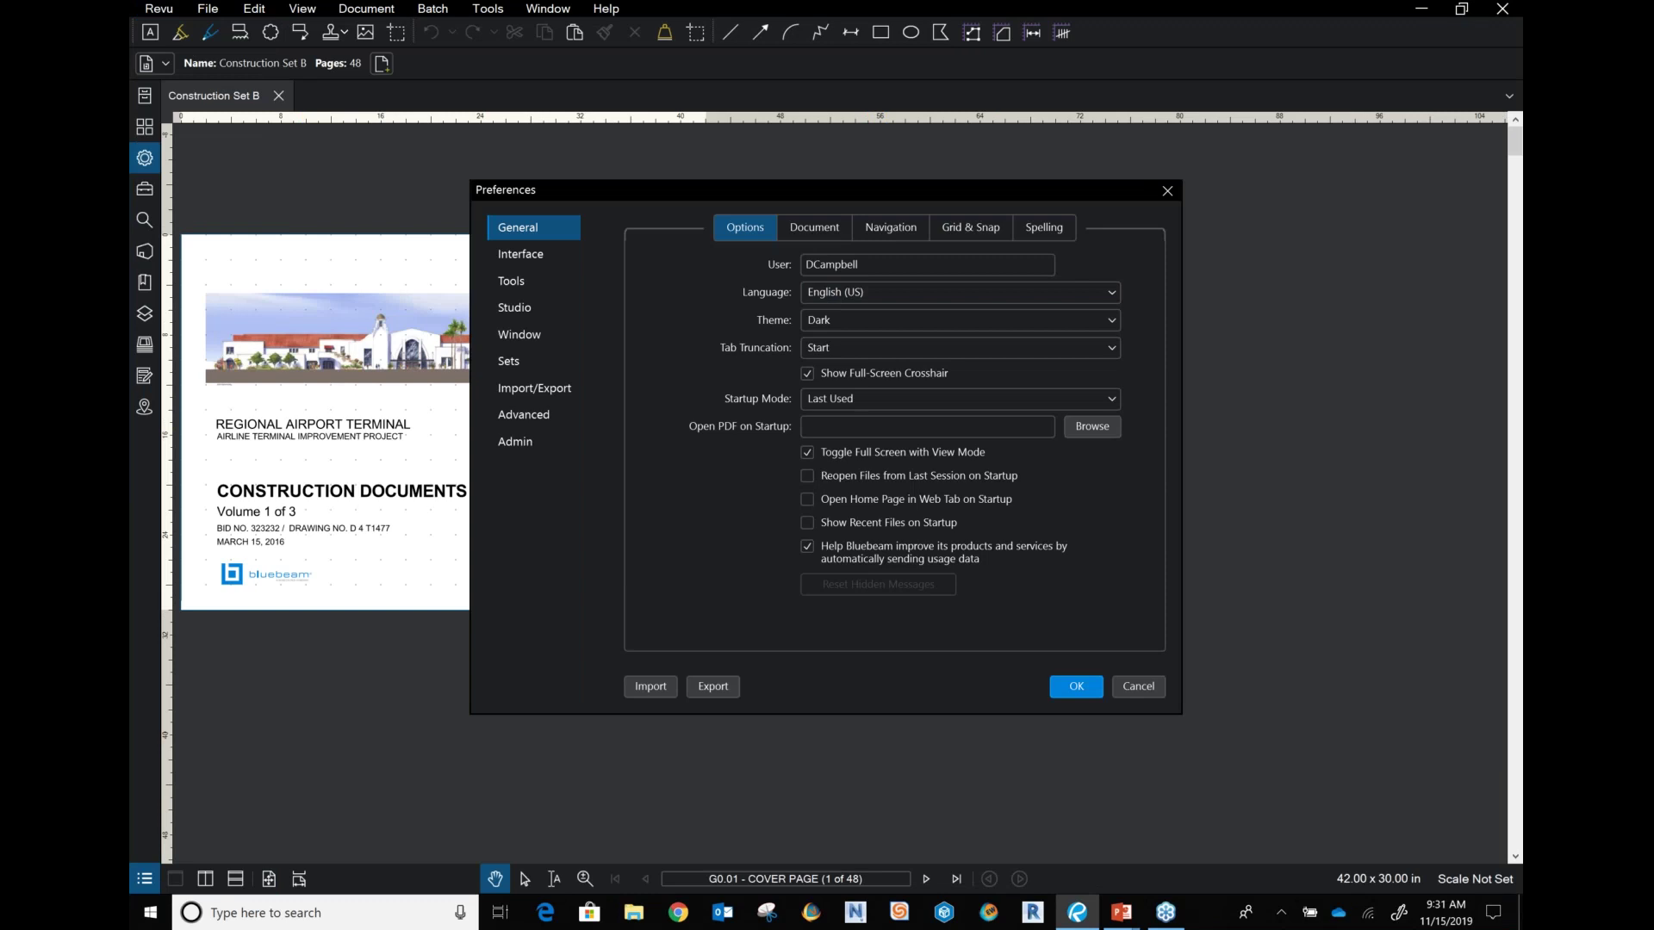
pyautogui.click(978, 235)
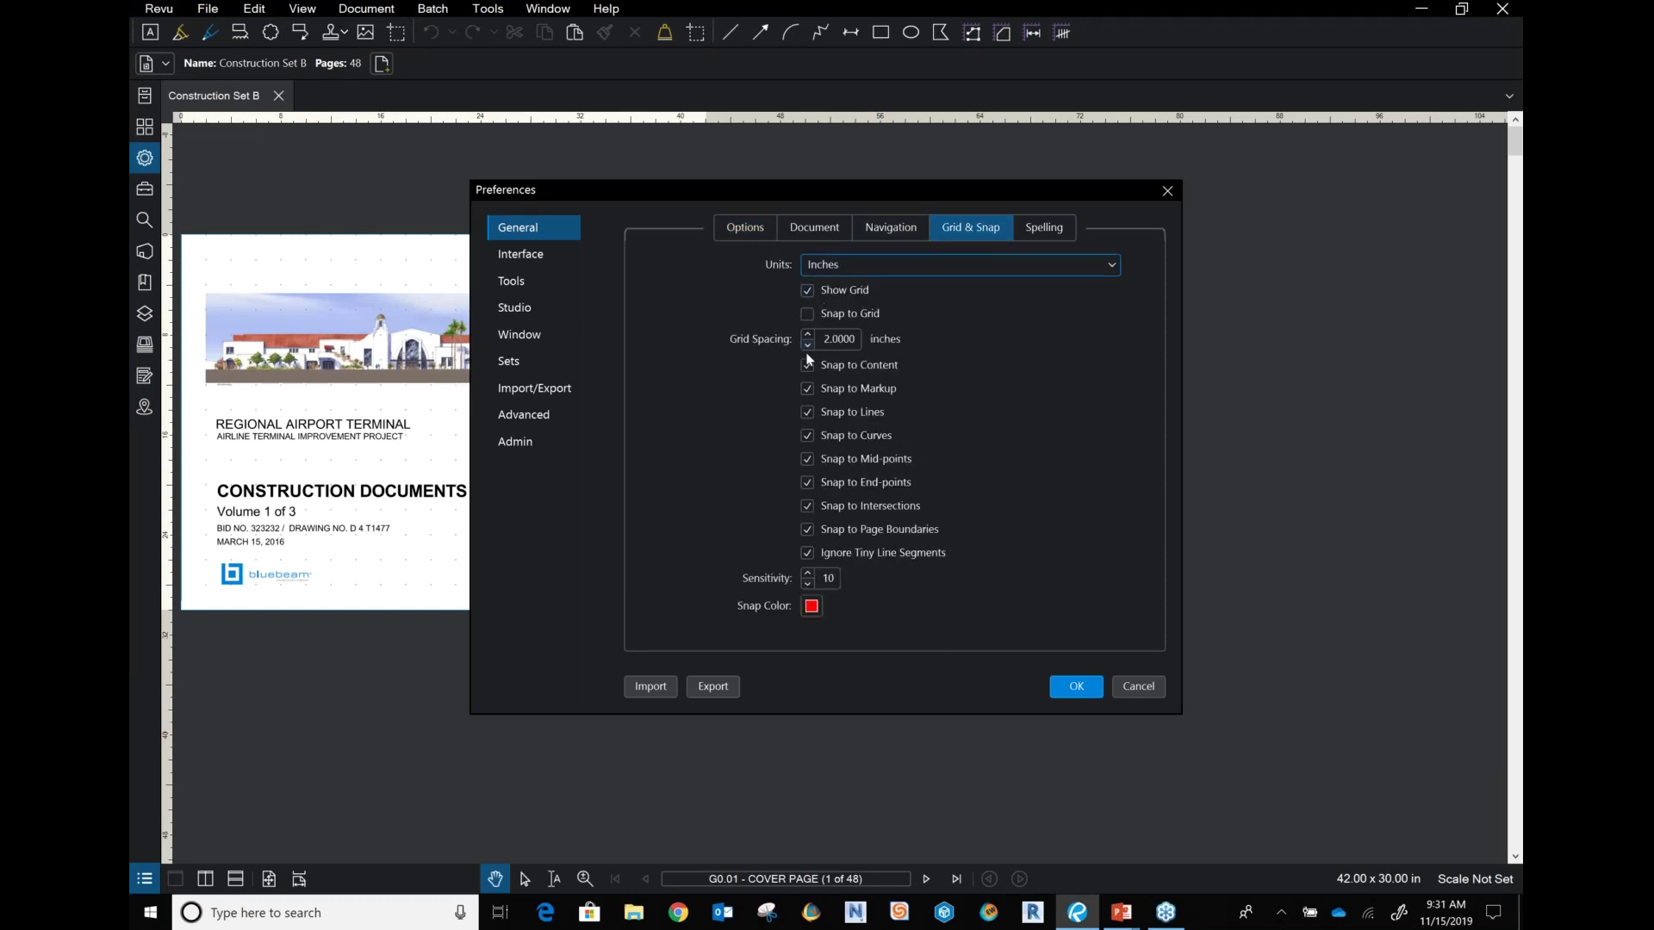
pyautogui.click(807, 291)
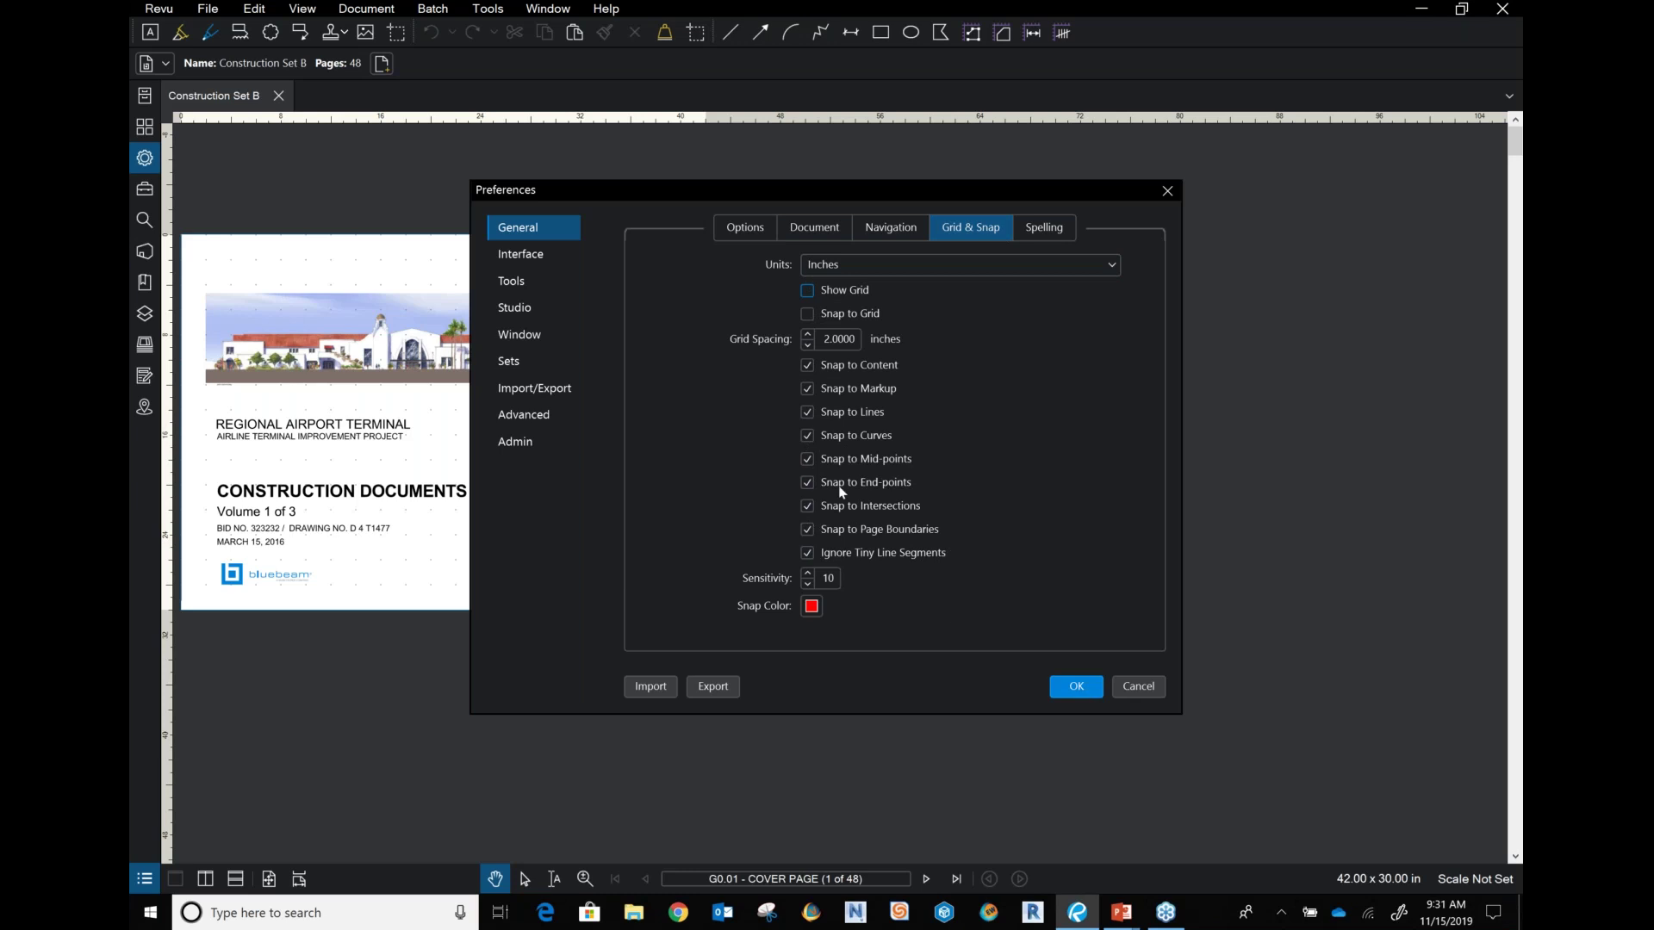
pyautogui.click(744, 228)
pyautogui.click(809, 374)
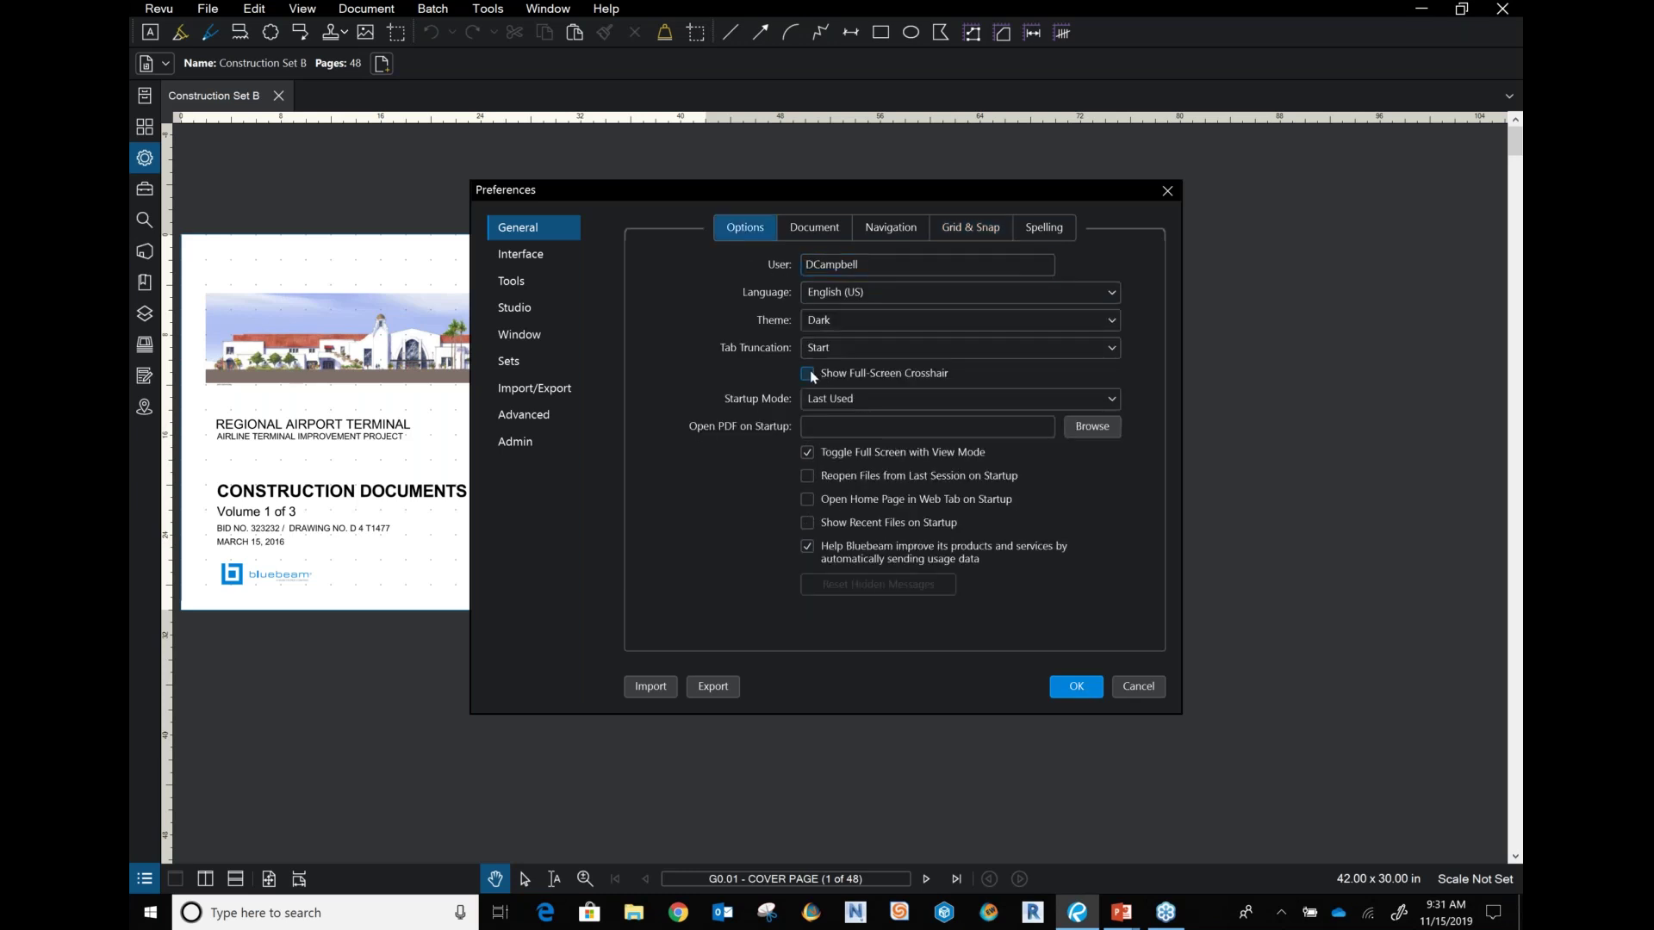
pyautogui.click(1077, 689)
# - Go from the cover page to the C1.07 striping plan sheet, with the parking lot in view
pyautogui.scroll(-1, 654, 422)
pyautogui.scroll(1, 654, 422)
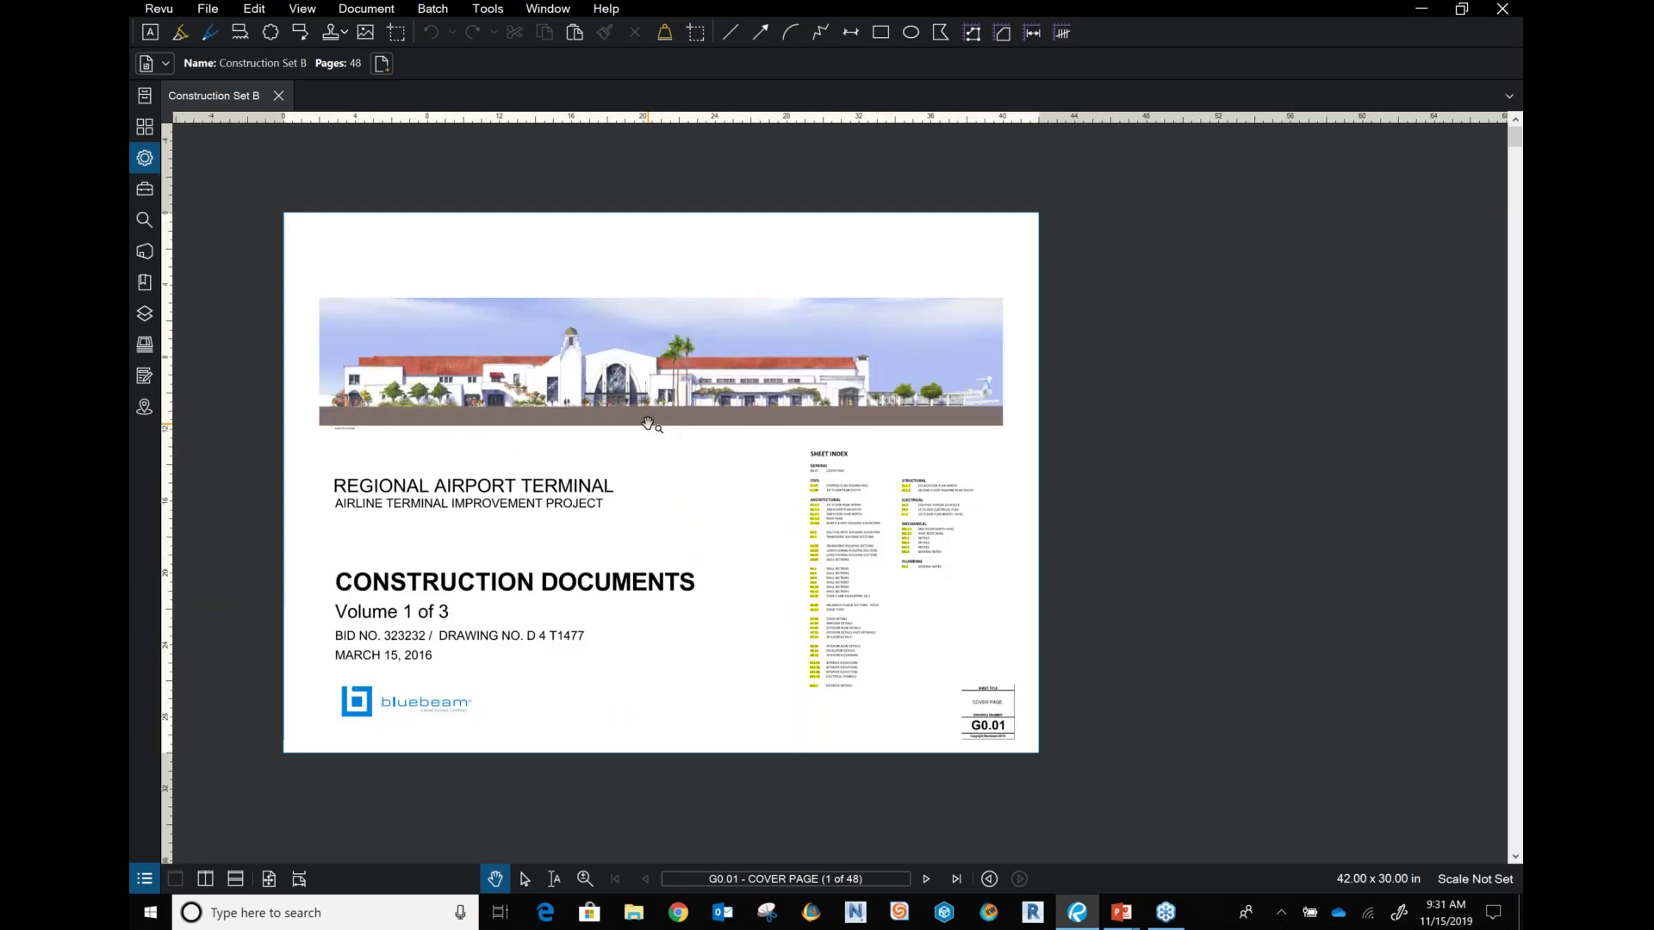
pyautogui.scroll(1, 650, 417)
pyautogui.scroll(2, 636, 417)
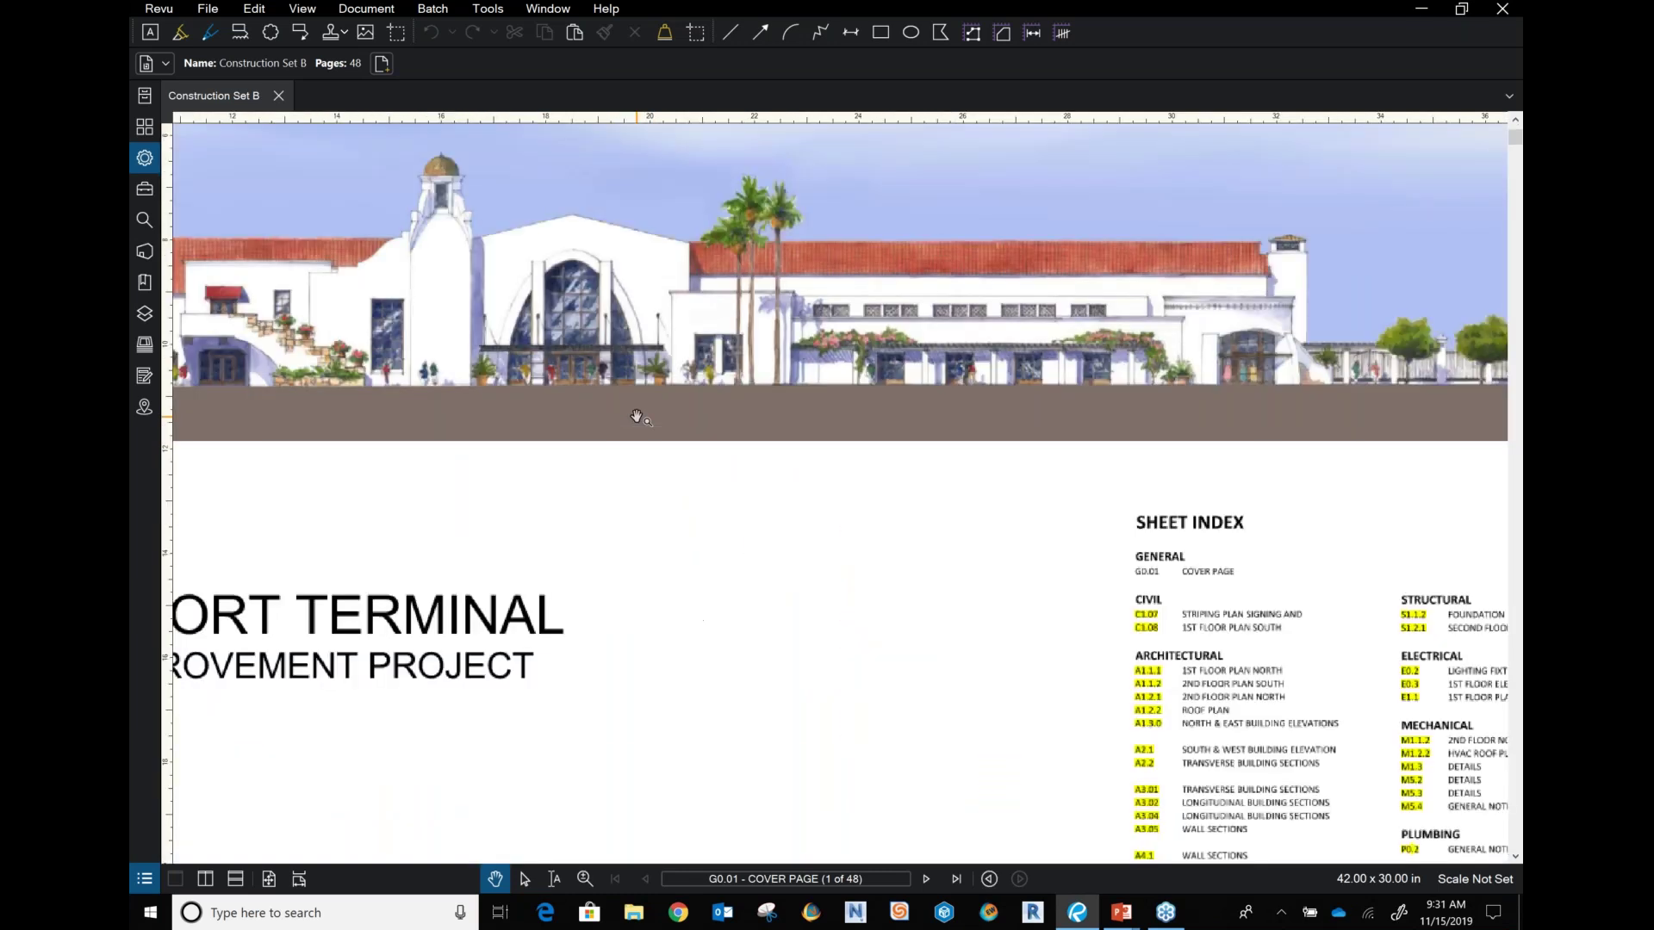
pyautogui.click(924, 878)
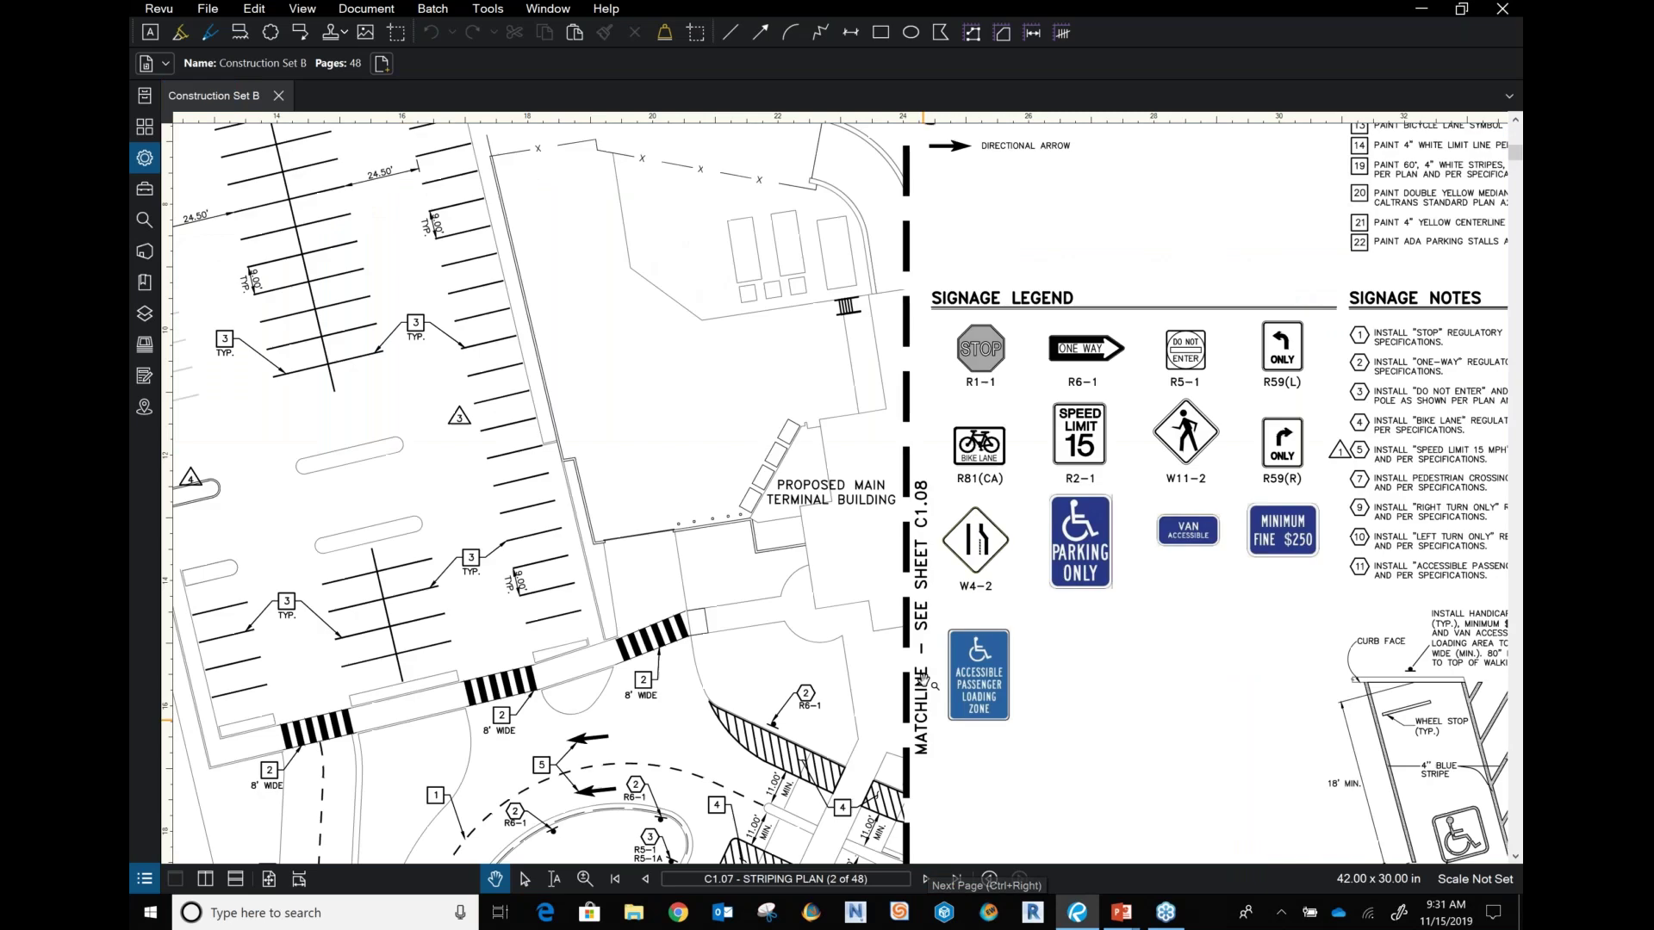
pyautogui.scroll(3, 829, 504)
pyautogui.scroll(-5, 828, 504)
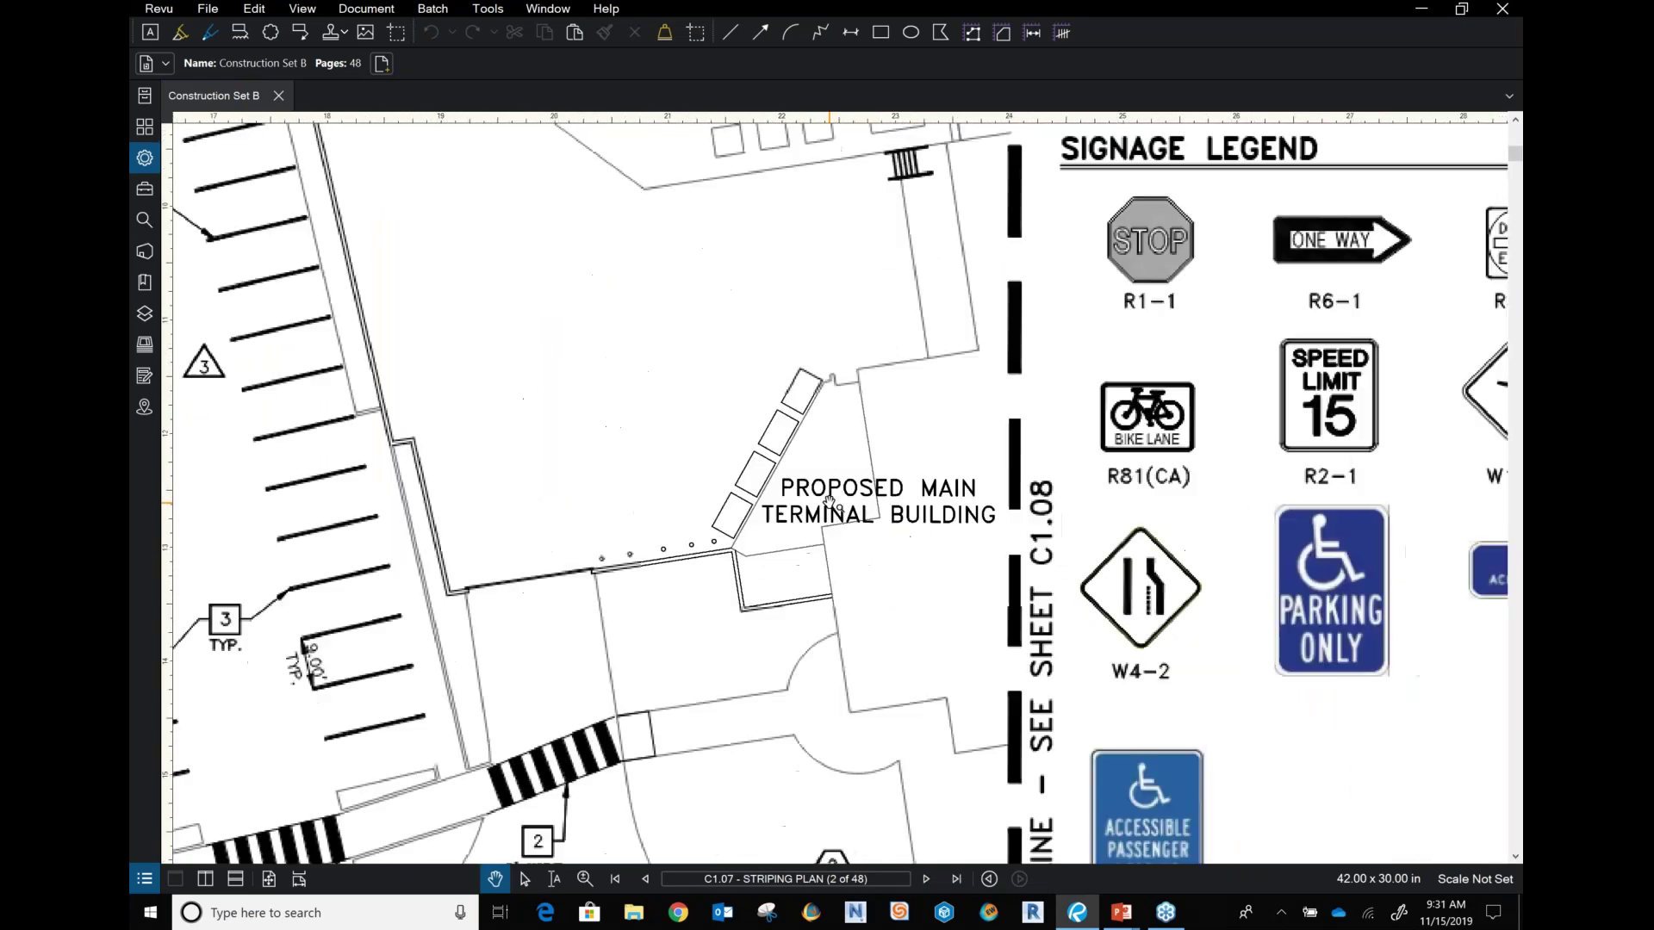
pyautogui.scroll(-5, 829, 504)
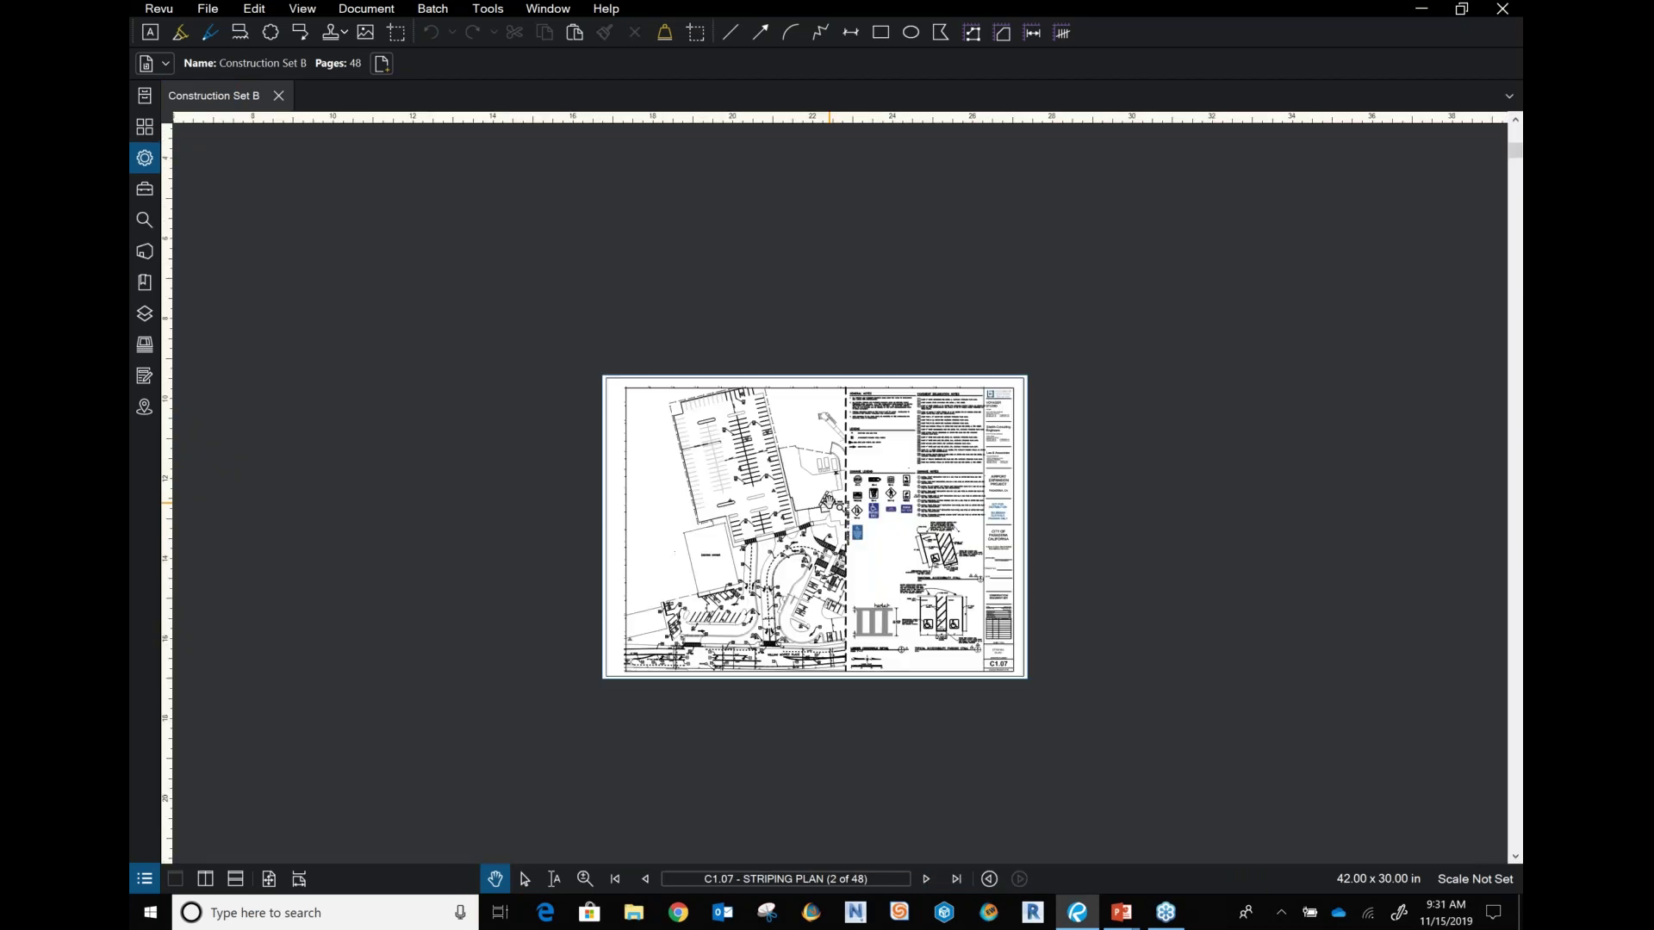
pyautogui.scroll(6, 829, 504)
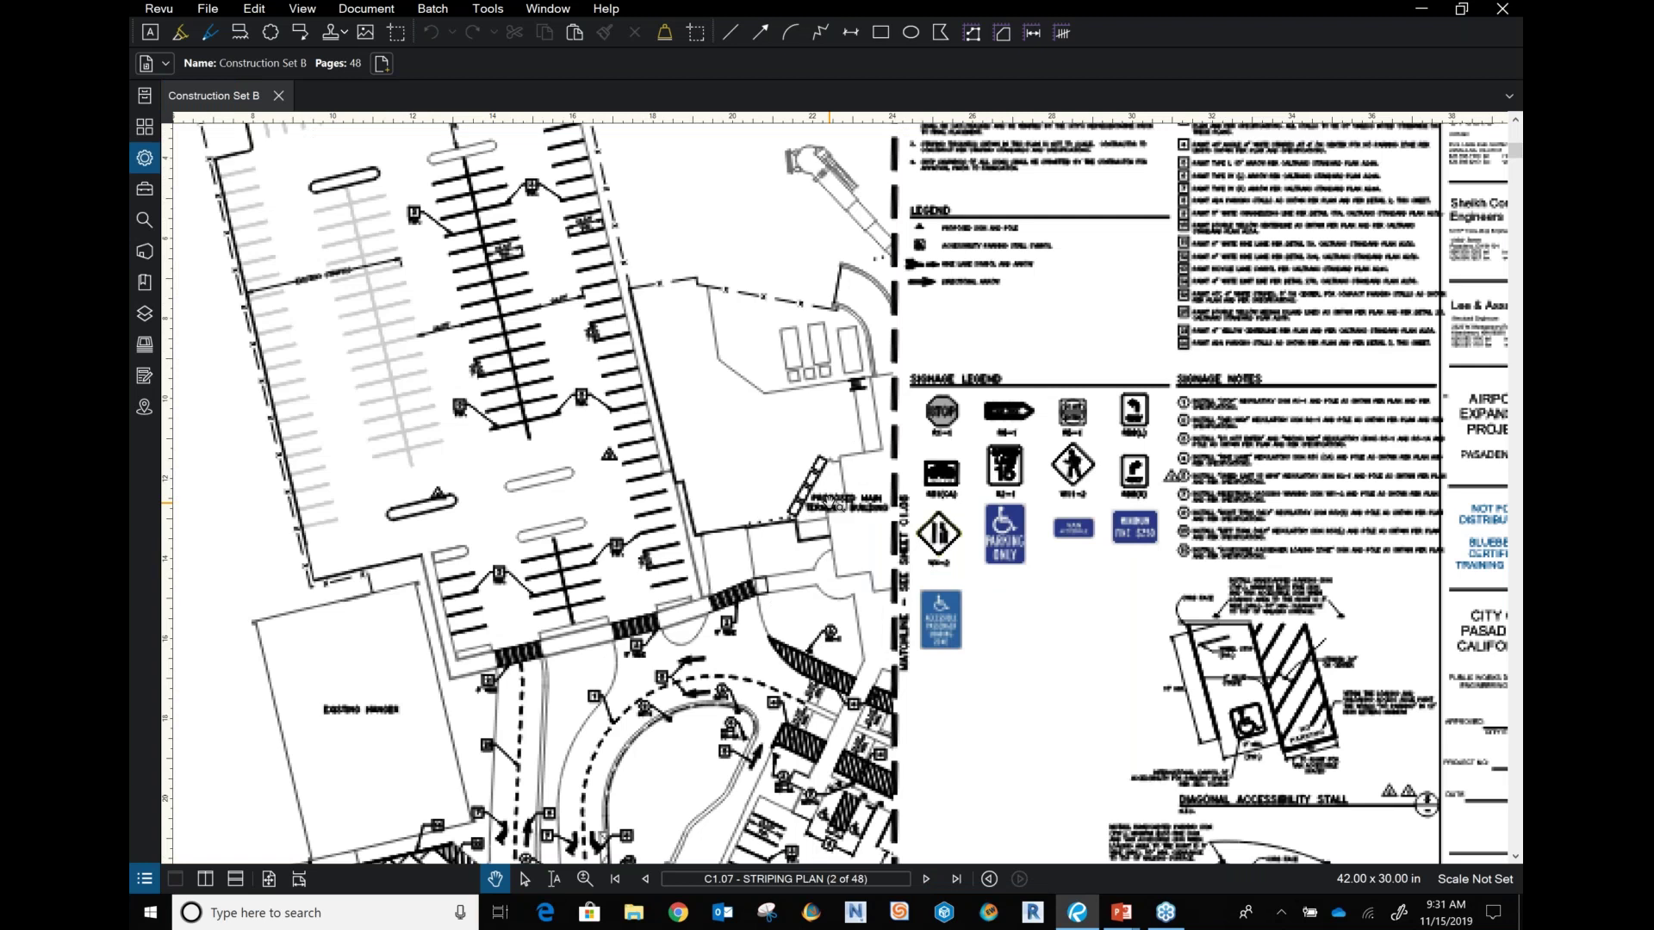
# - Draw a two-segment Polylength measurement across the parking lot and past its fence, with segments about 50 ft and 19 ft long
pyautogui.click(488, 9)
pyautogui.moveTo(544, 74)
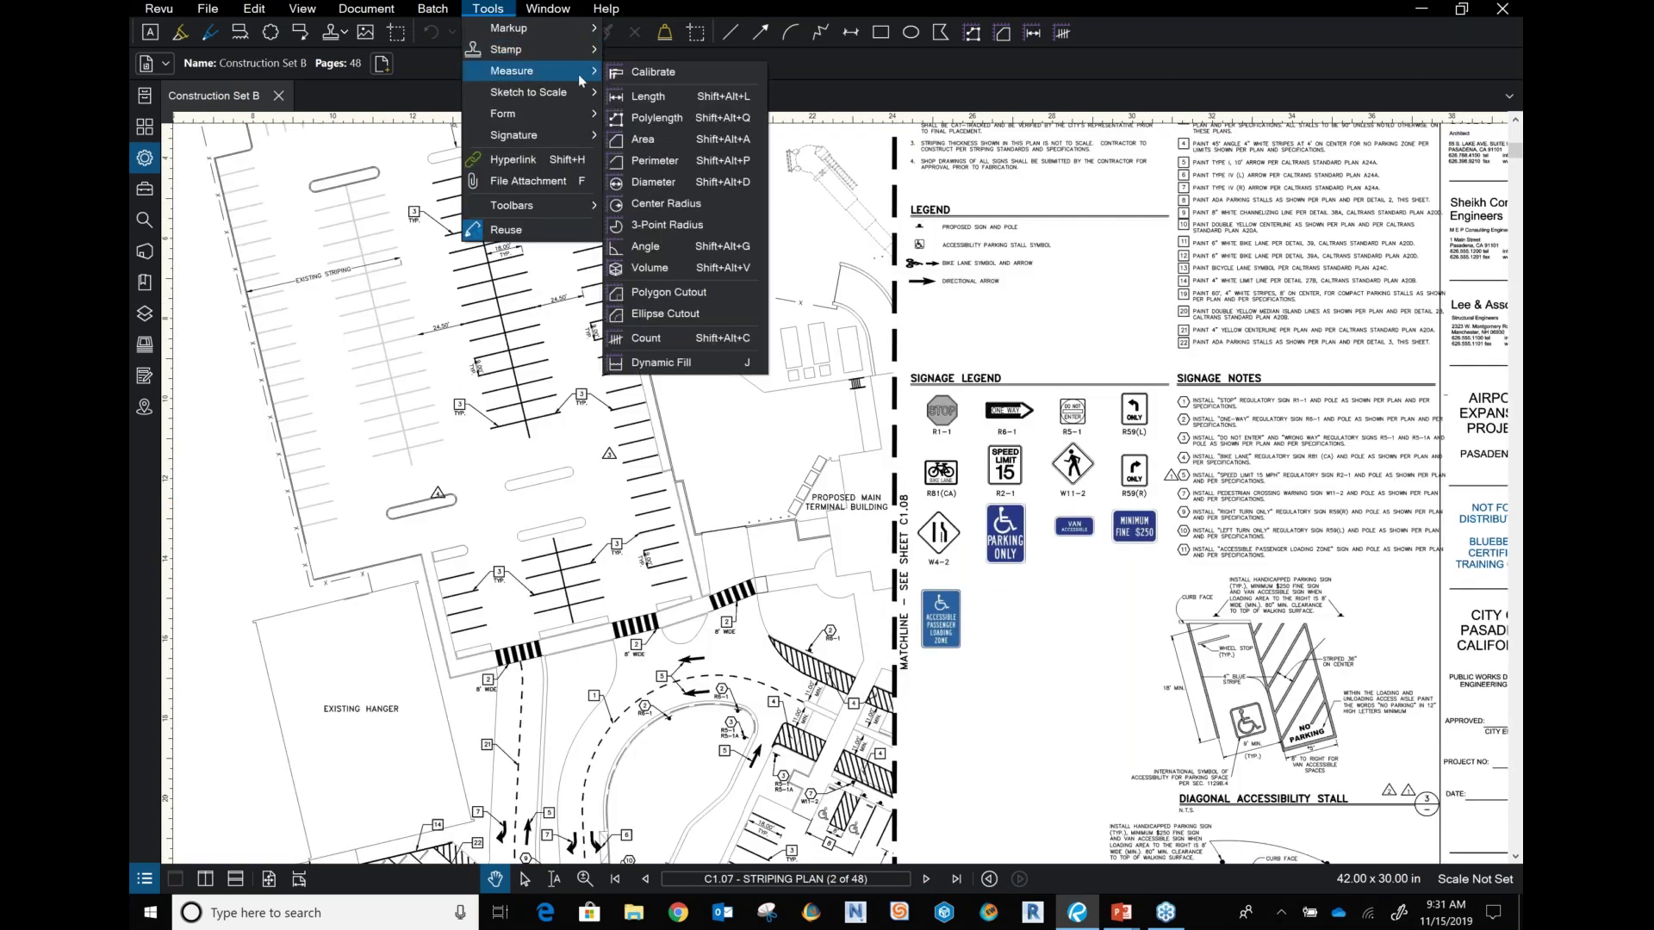
pyautogui.click(657, 118)
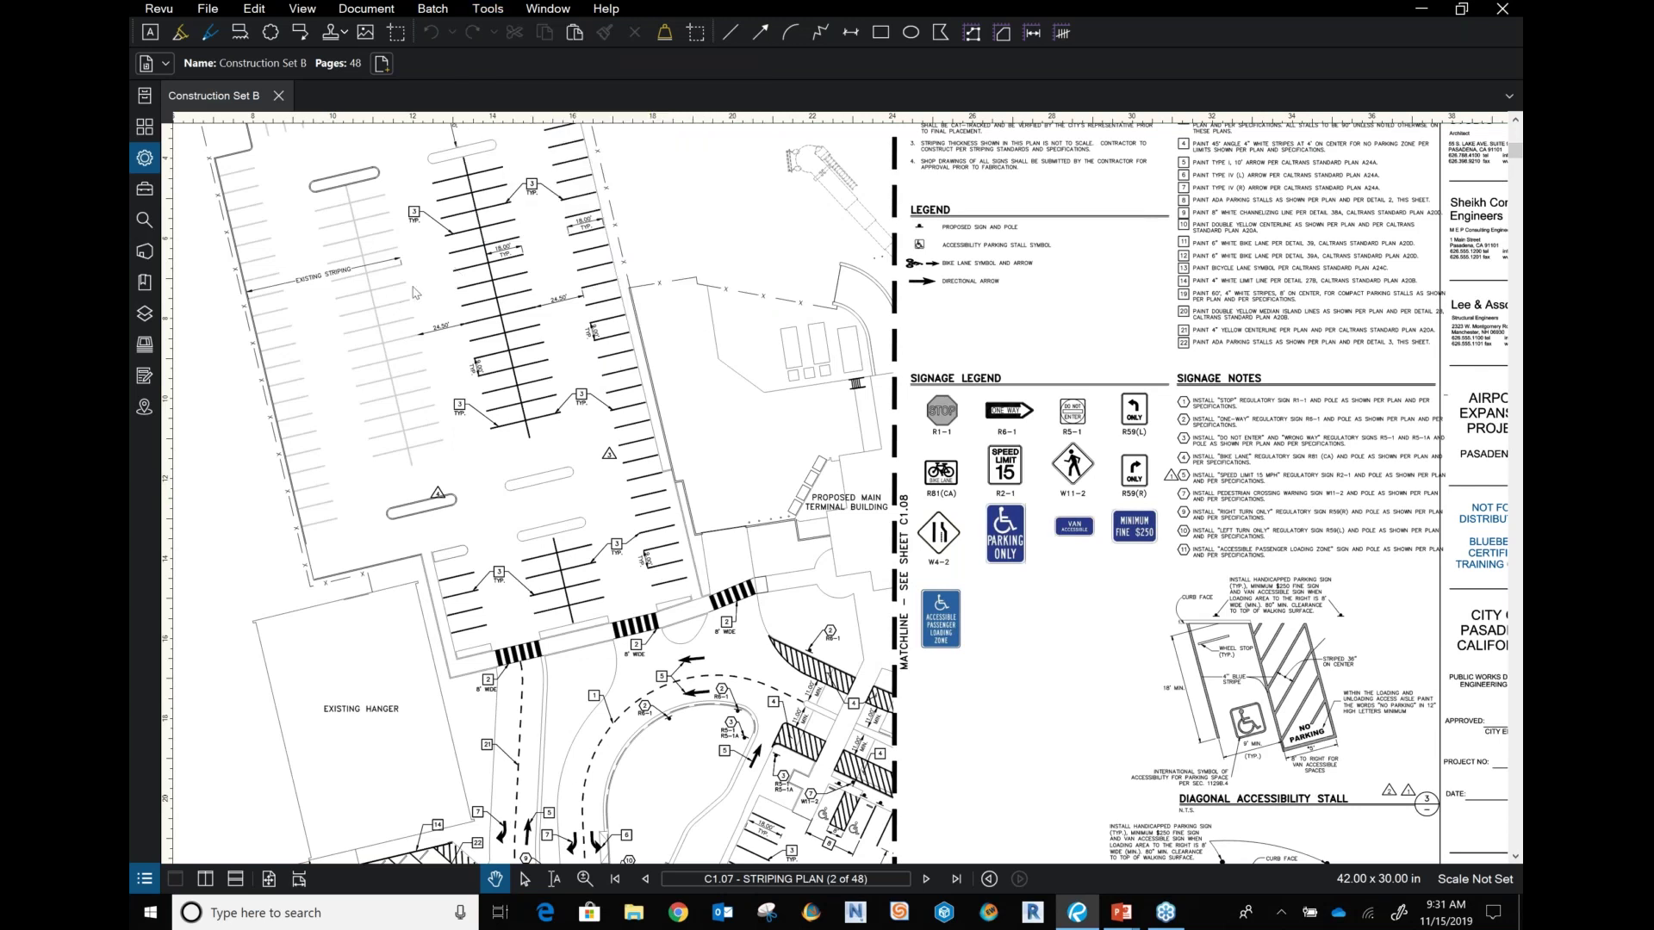
pyautogui.click(418, 273)
pyautogui.doubleClick(666, 295)
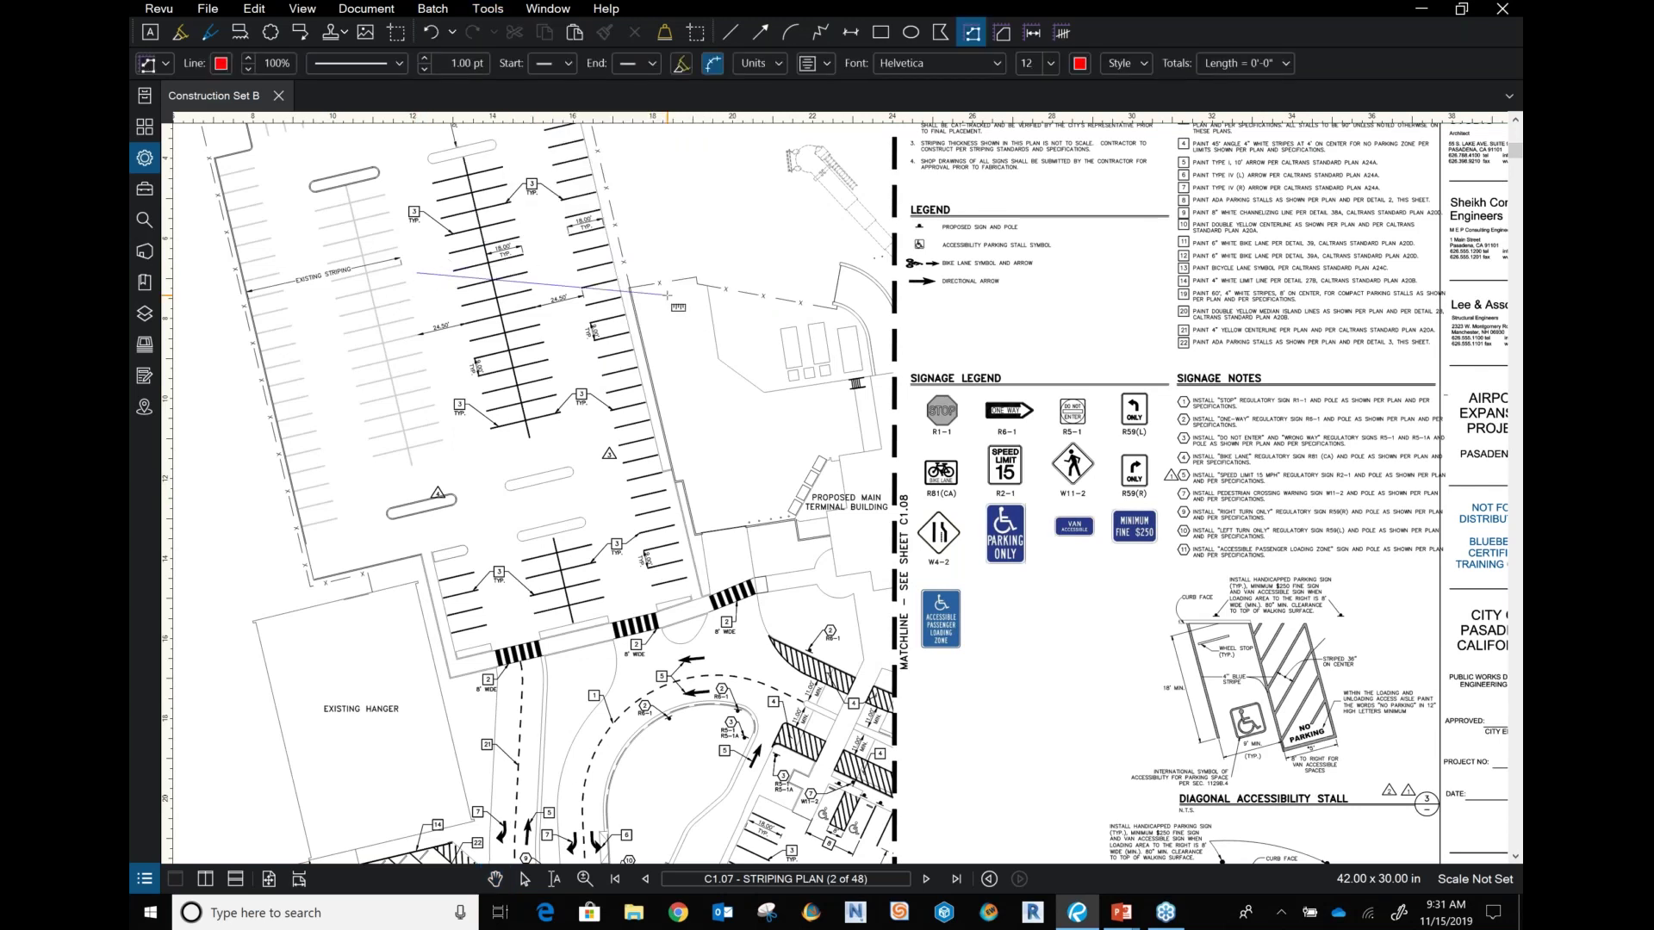
pyautogui.doubleClick(723, 409)
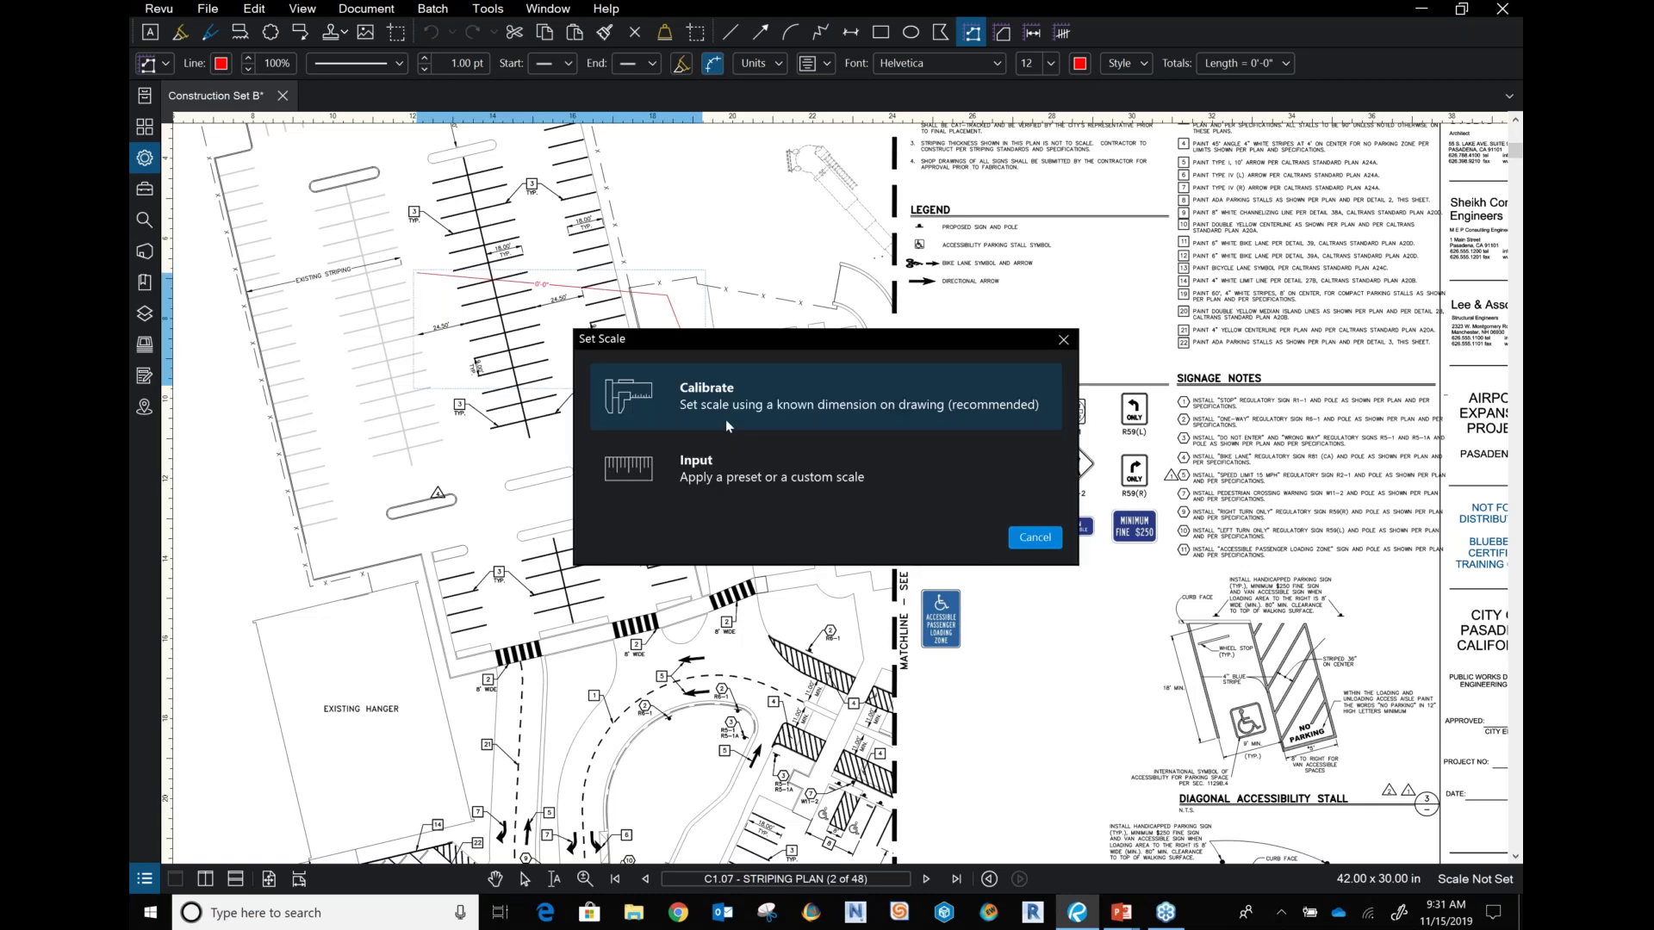
# - Apply the preset scale 1/8" = 1'-0" with 1/4 precision to the current page
pyautogui.click(783, 481)
pyautogui.click(806, 434)
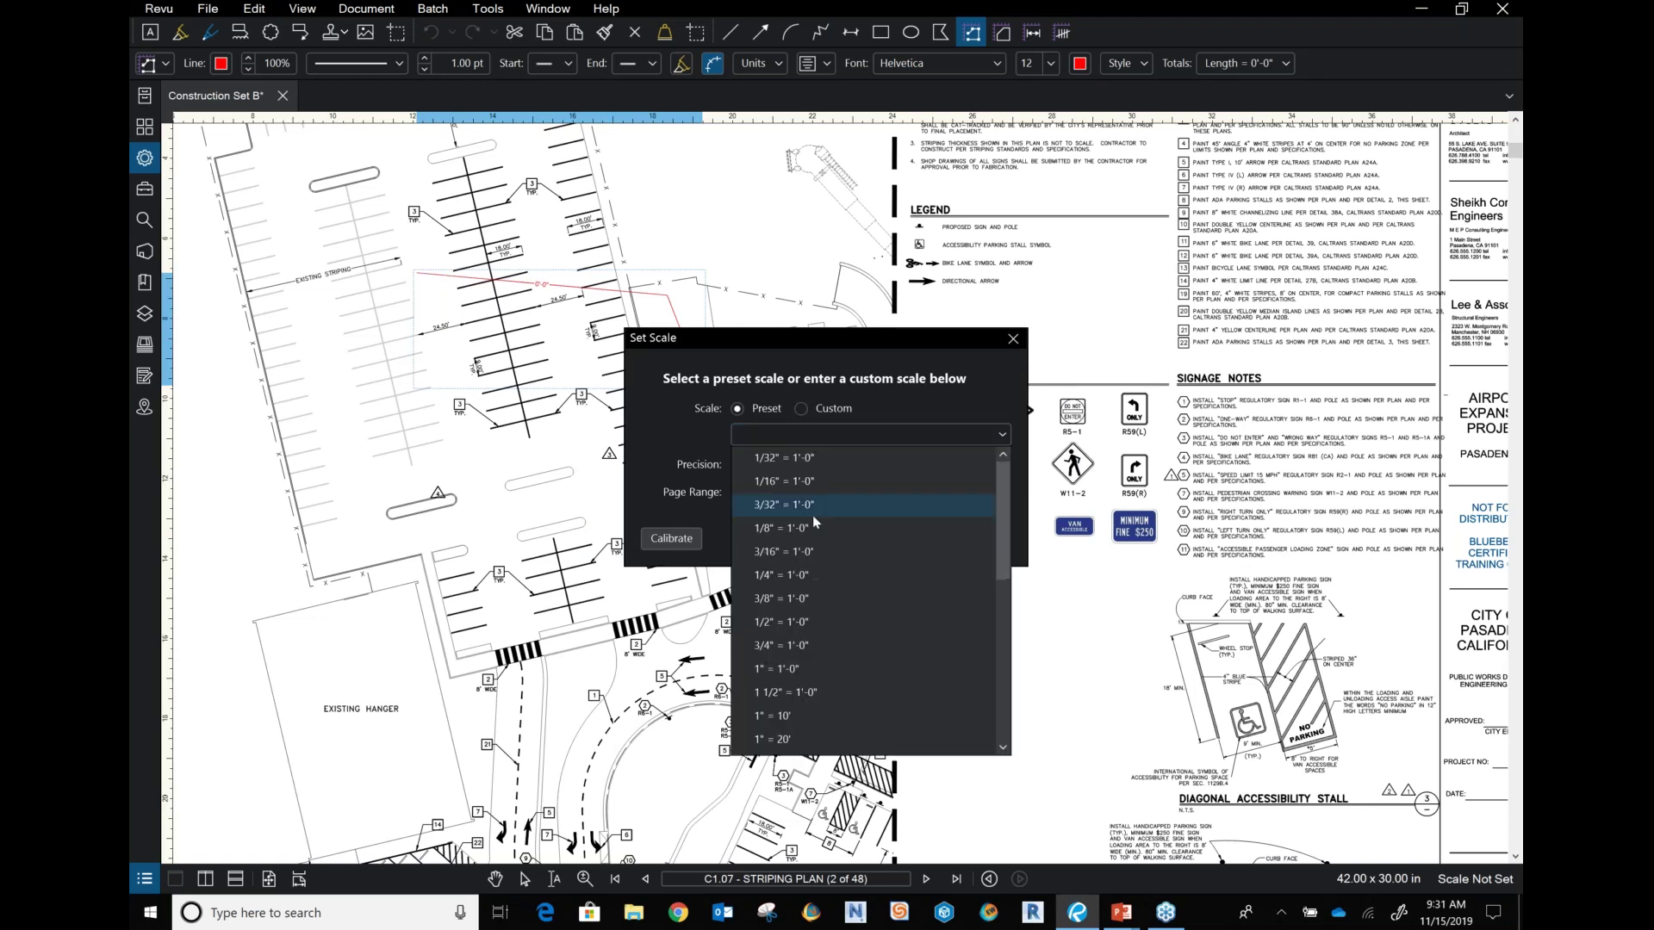
pyautogui.click(813, 529)
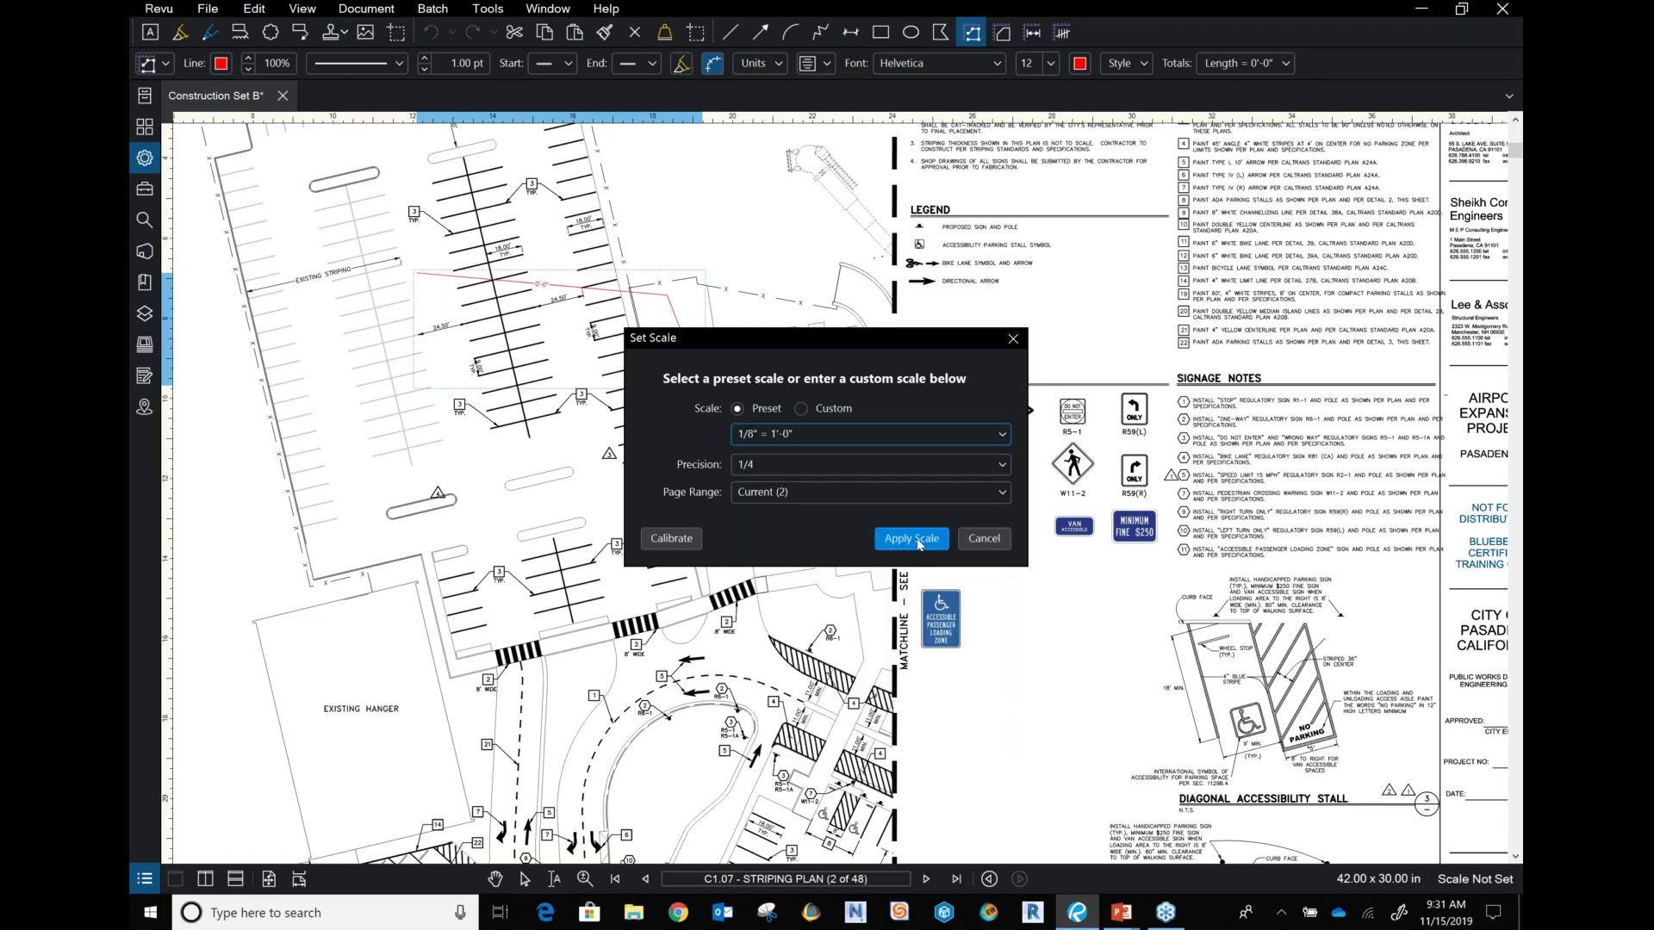
pyautogui.click(914, 538)
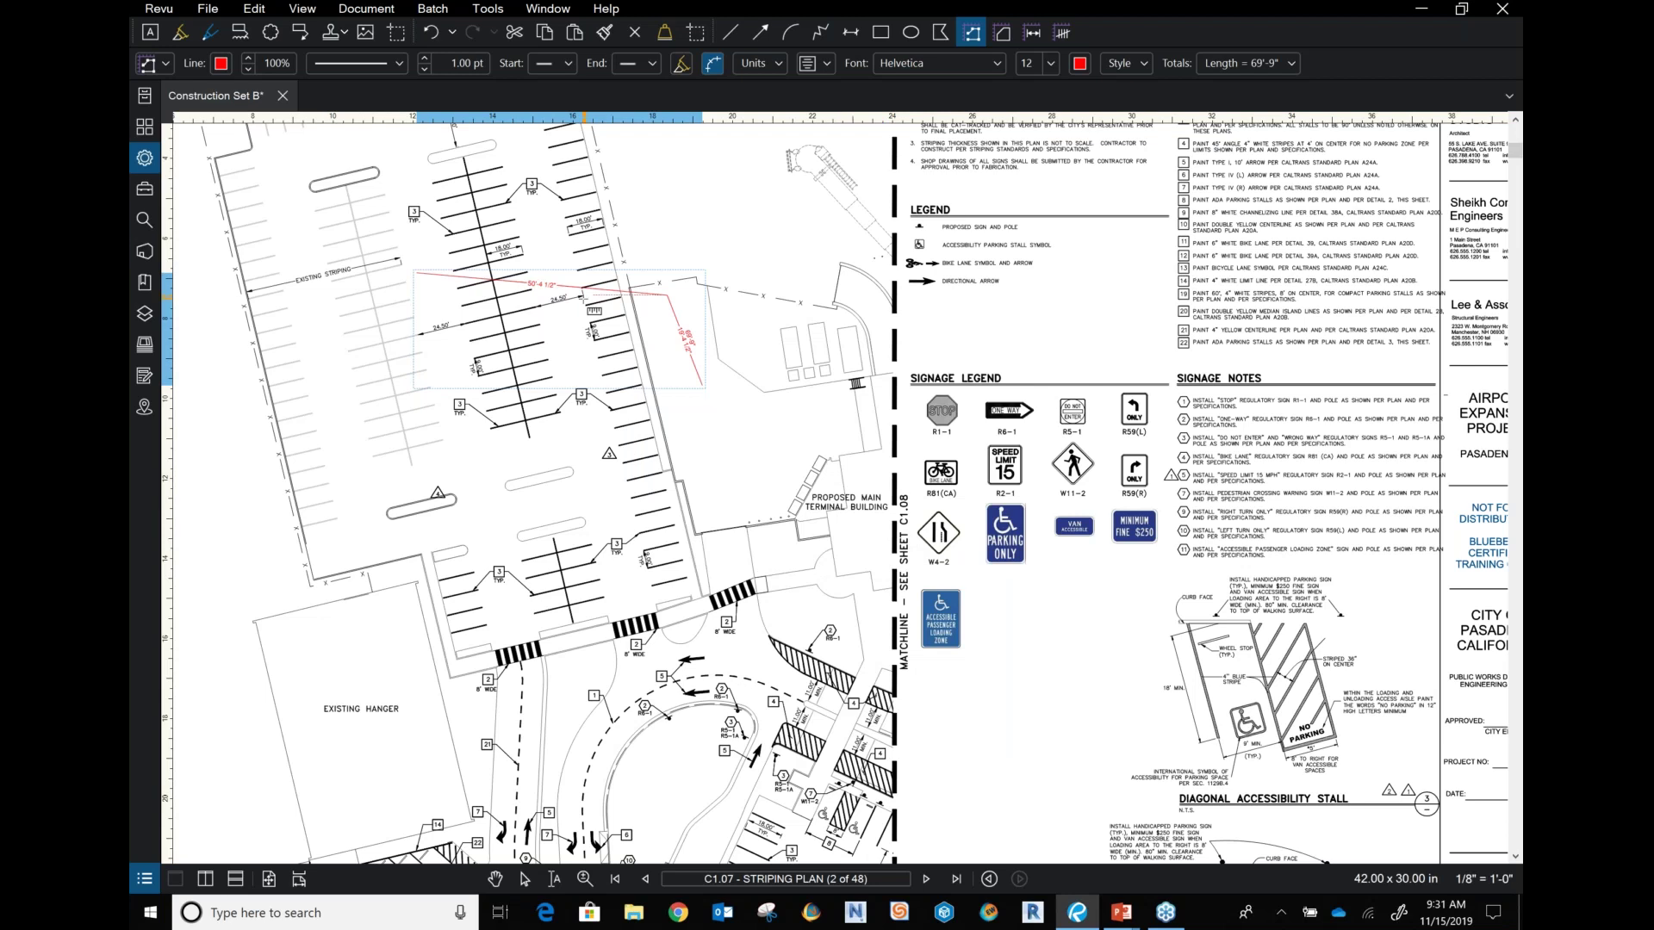
# - Examine the polylength measurement's values, its appearance properties and the available line styles
pyautogui.scroll(5, 585, 298)
pyautogui.scroll(1, 585, 297)
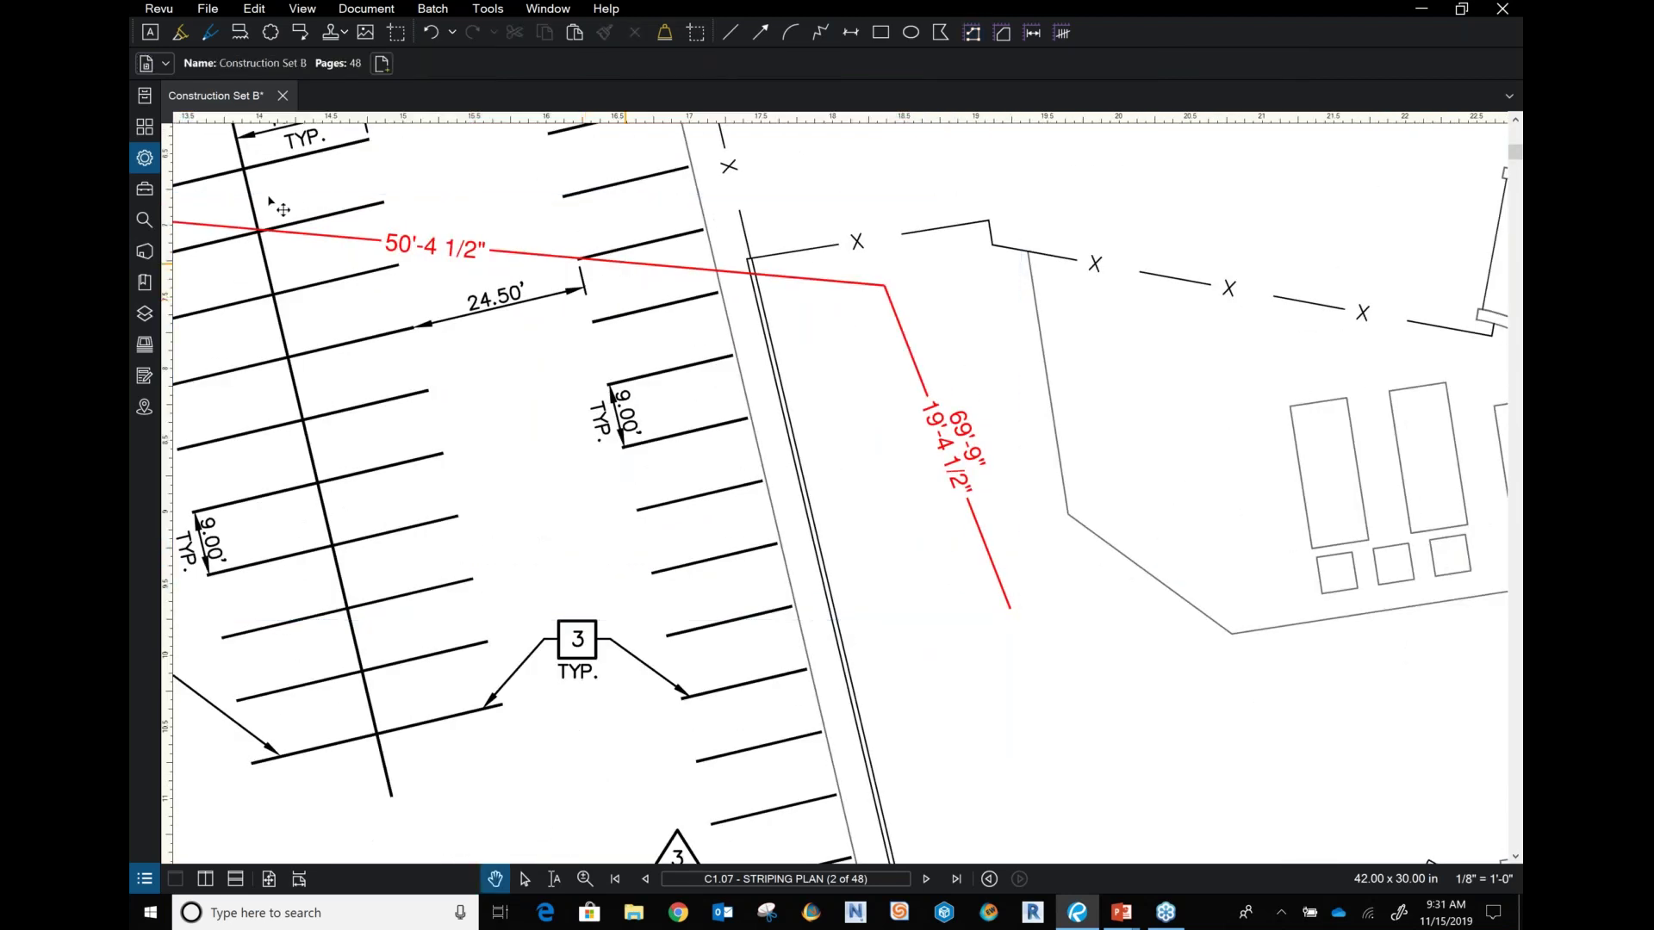
pyautogui.click(144, 157)
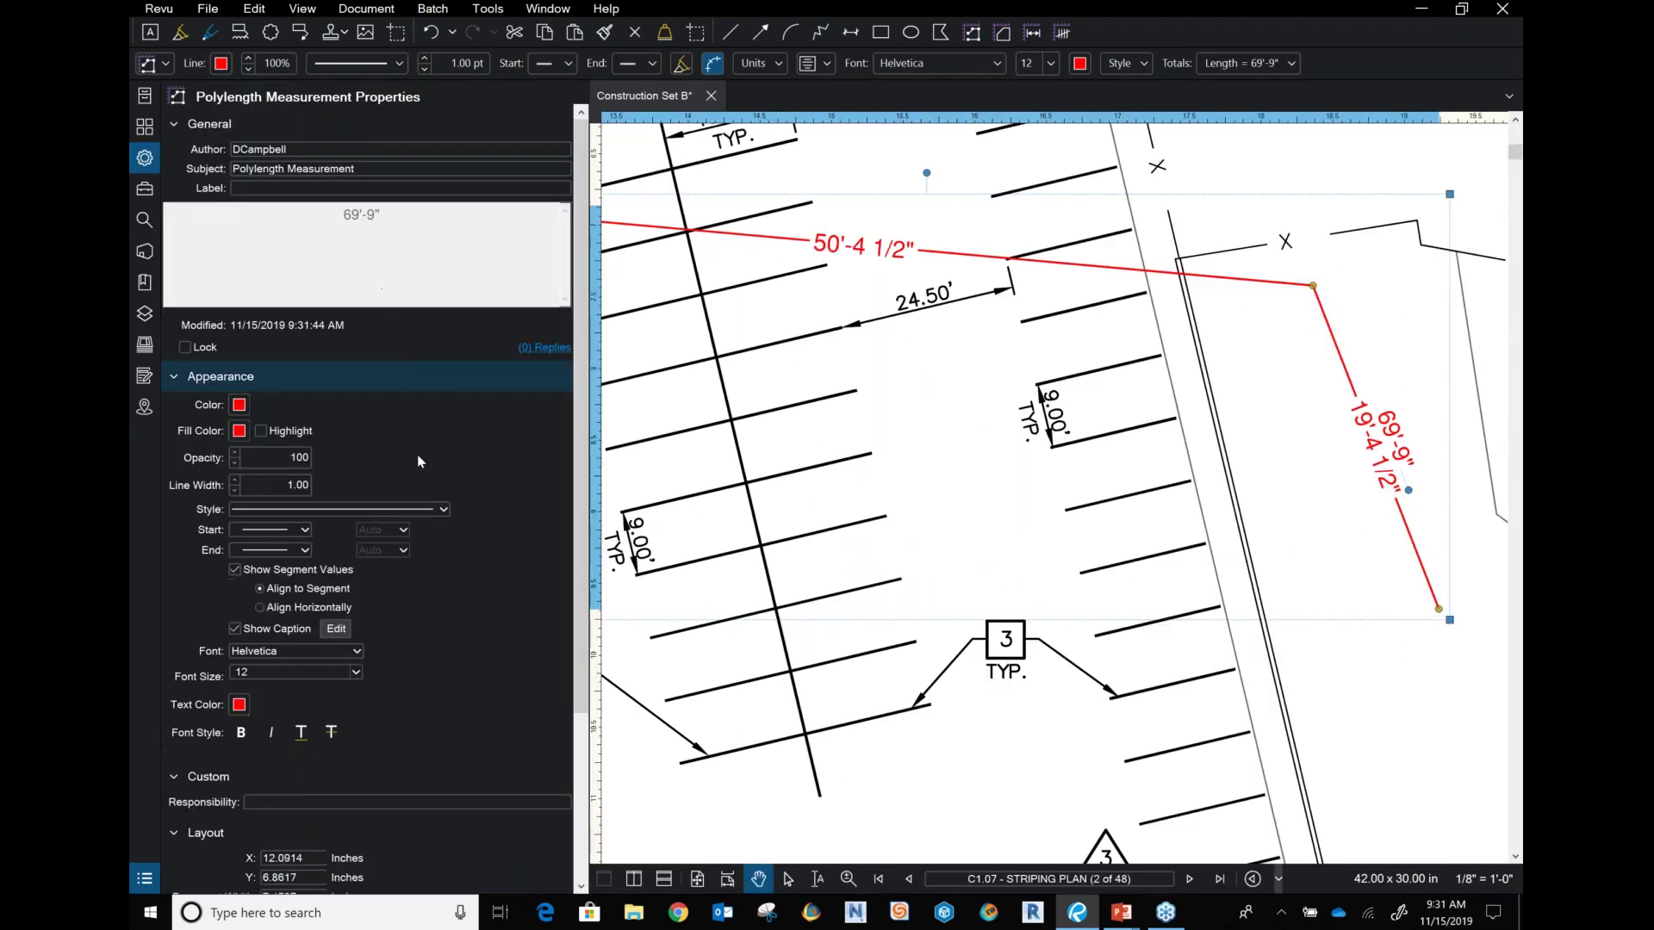
pyautogui.click(403, 510)
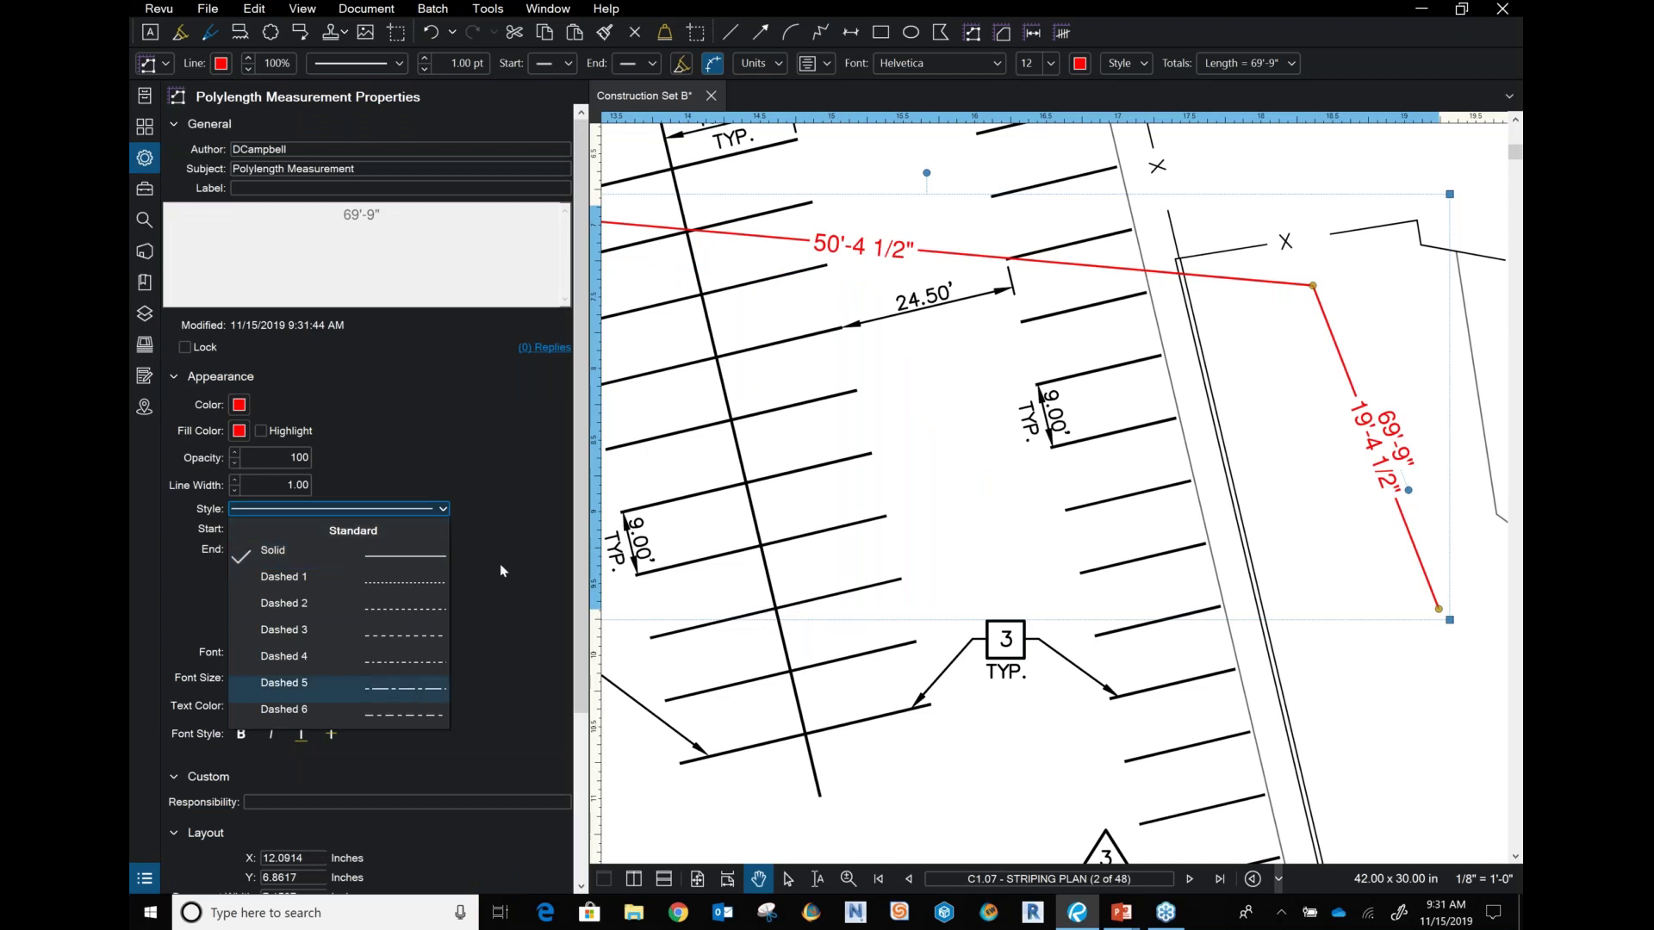
pyautogui.click(491, 495)
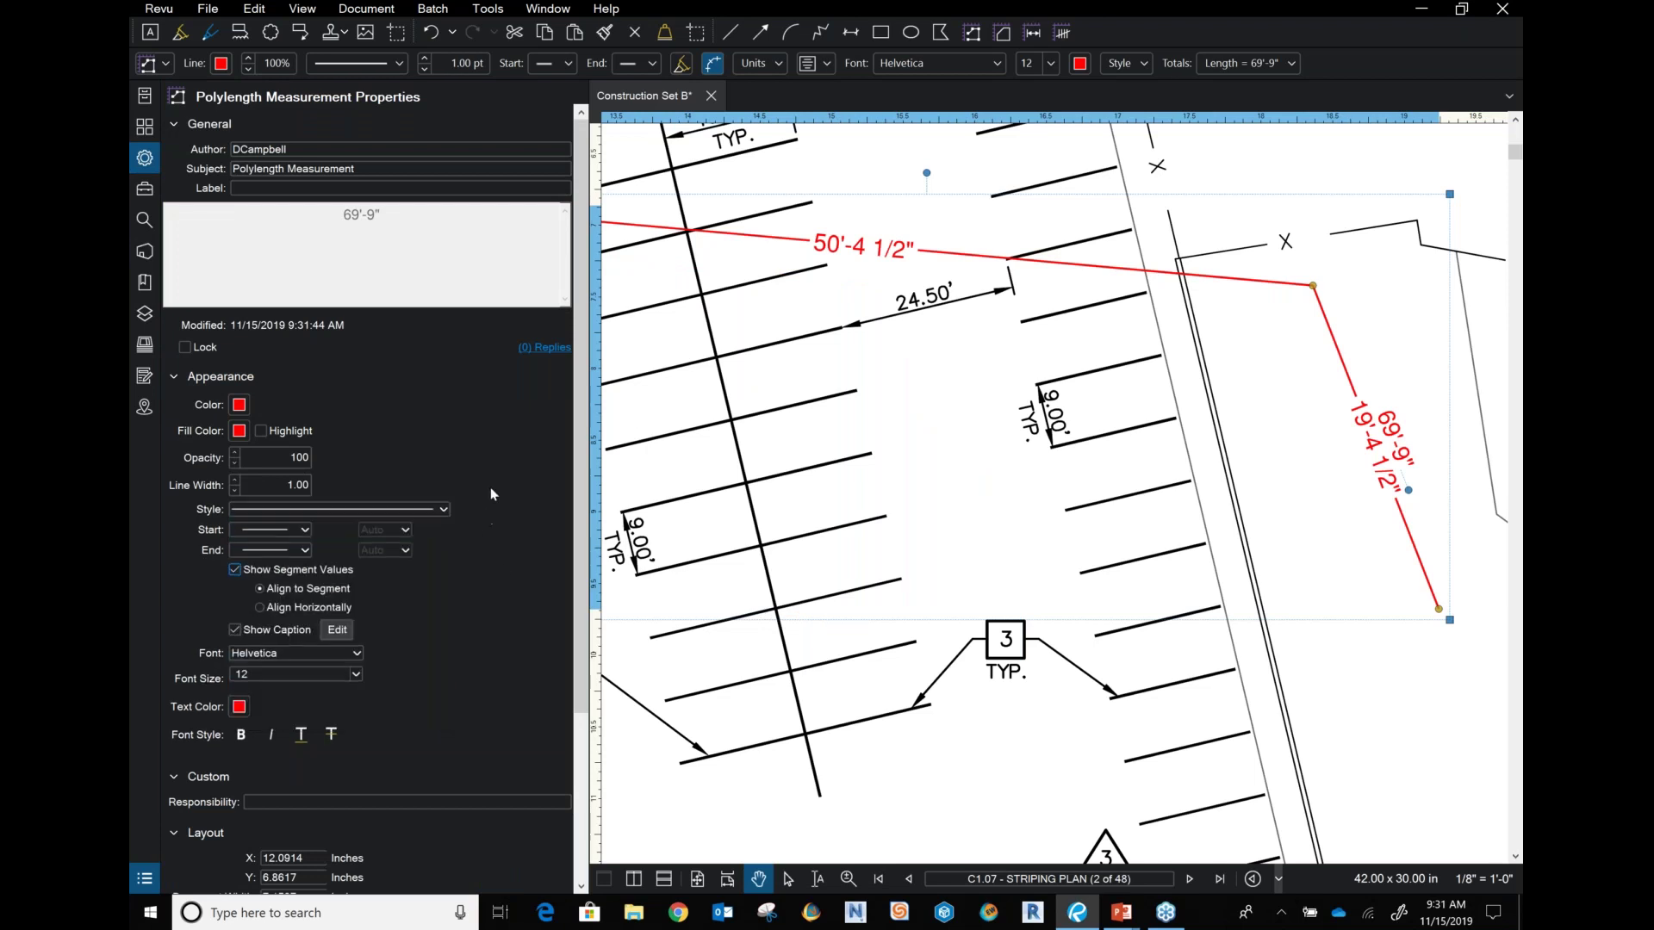
pyautogui.click(138, 160)
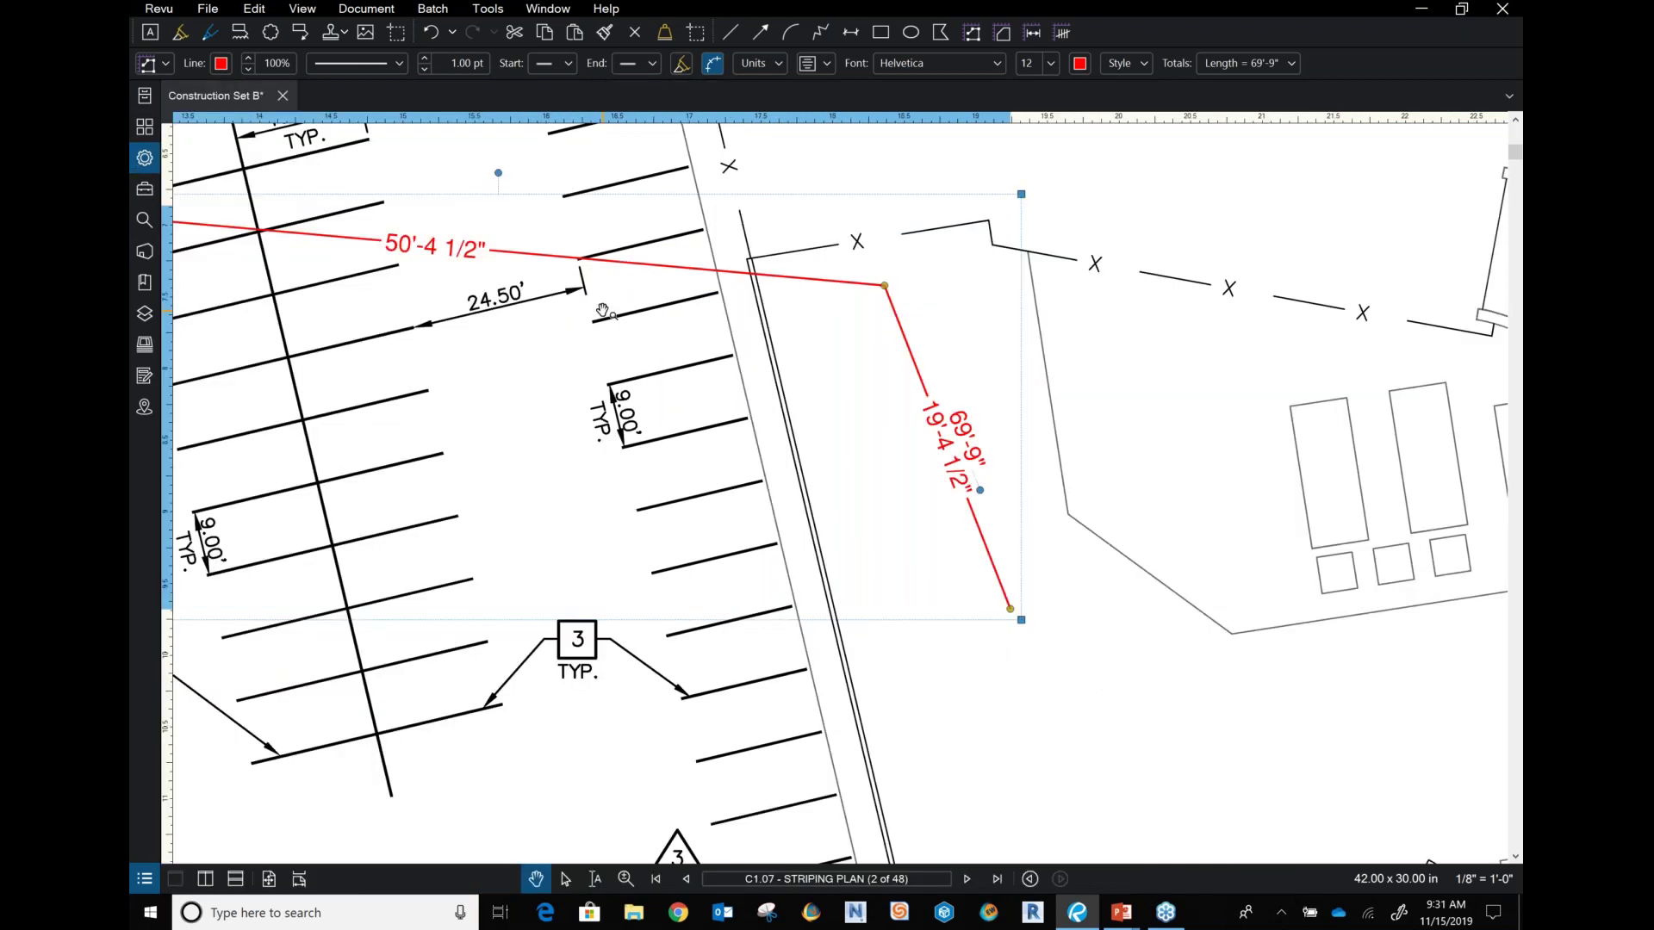
# - Start Dynamic Fill on the striping plan, reduce its boundary size to 25% and close the tool without filling
pyautogui.scroll(-3, 603, 311)
pyautogui.scroll(-5, 603, 311)
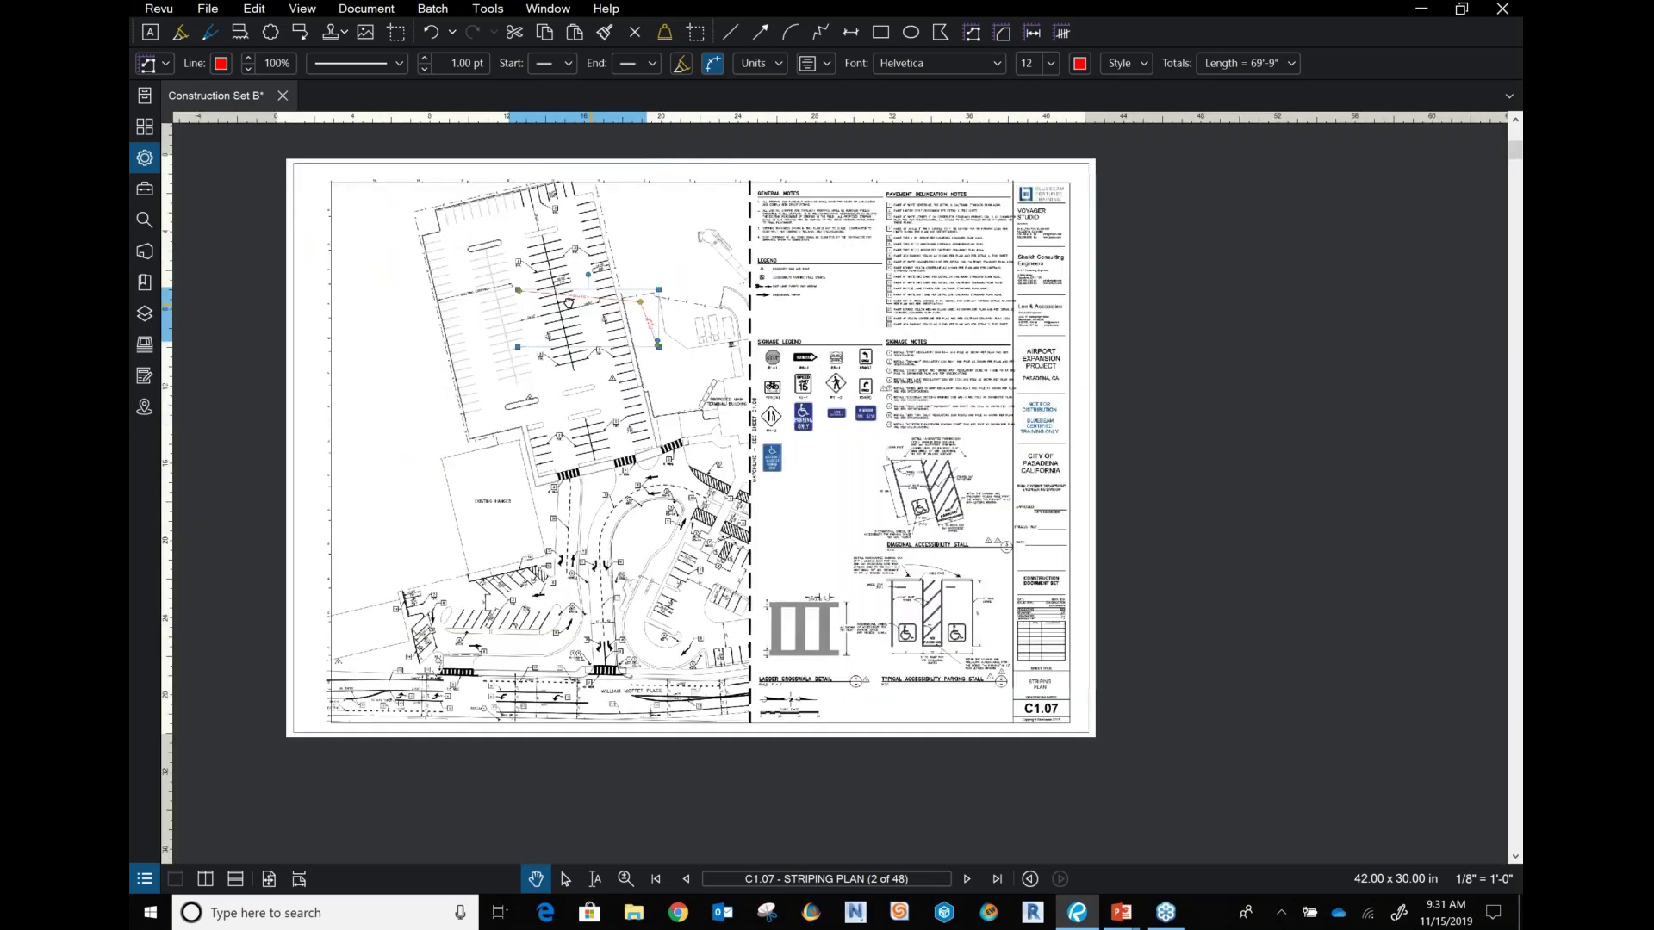
pyautogui.scroll(2, 636, 322)
pyautogui.click(488, 8)
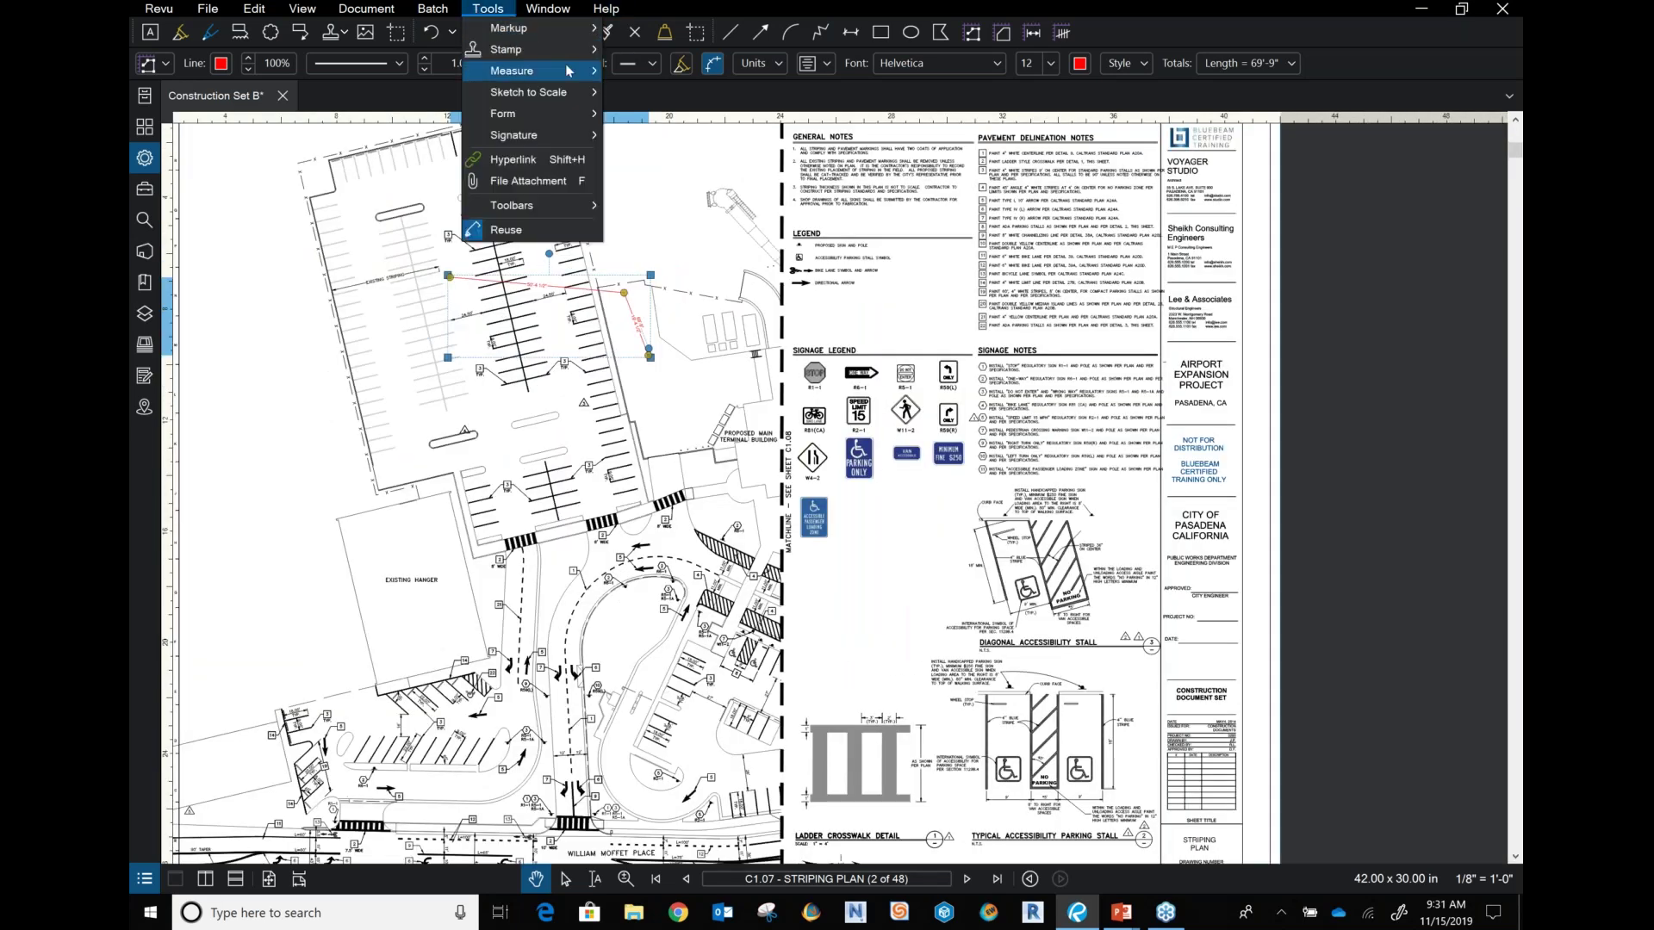
pyautogui.moveTo(566, 68)
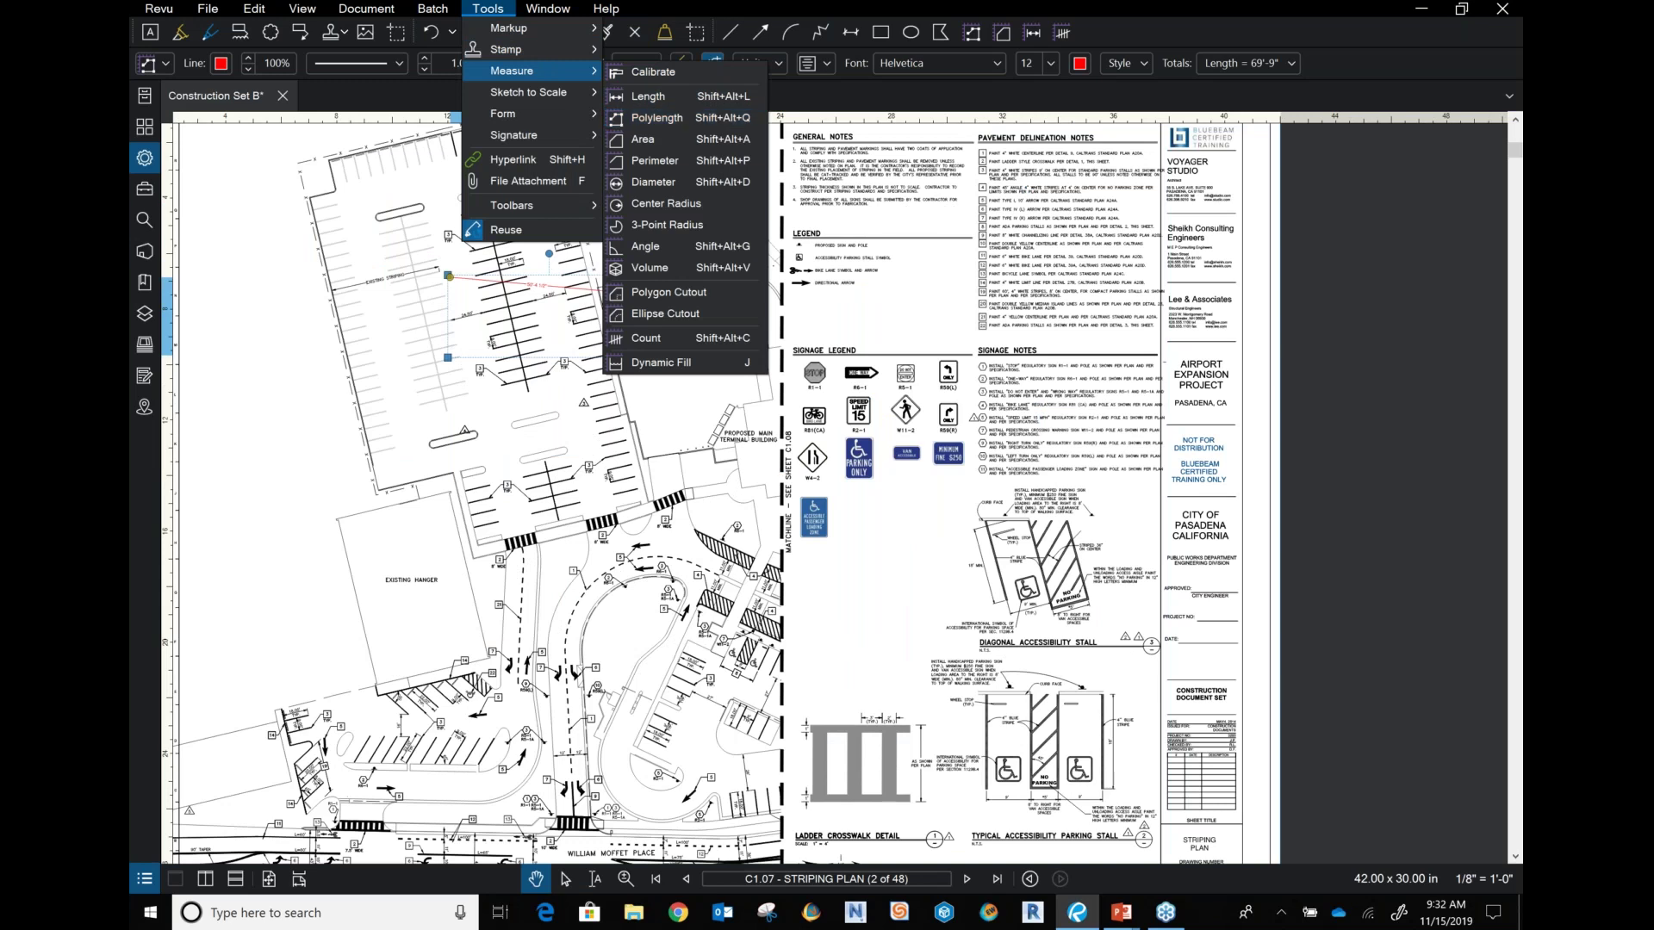
pyautogui.click(660, 363)
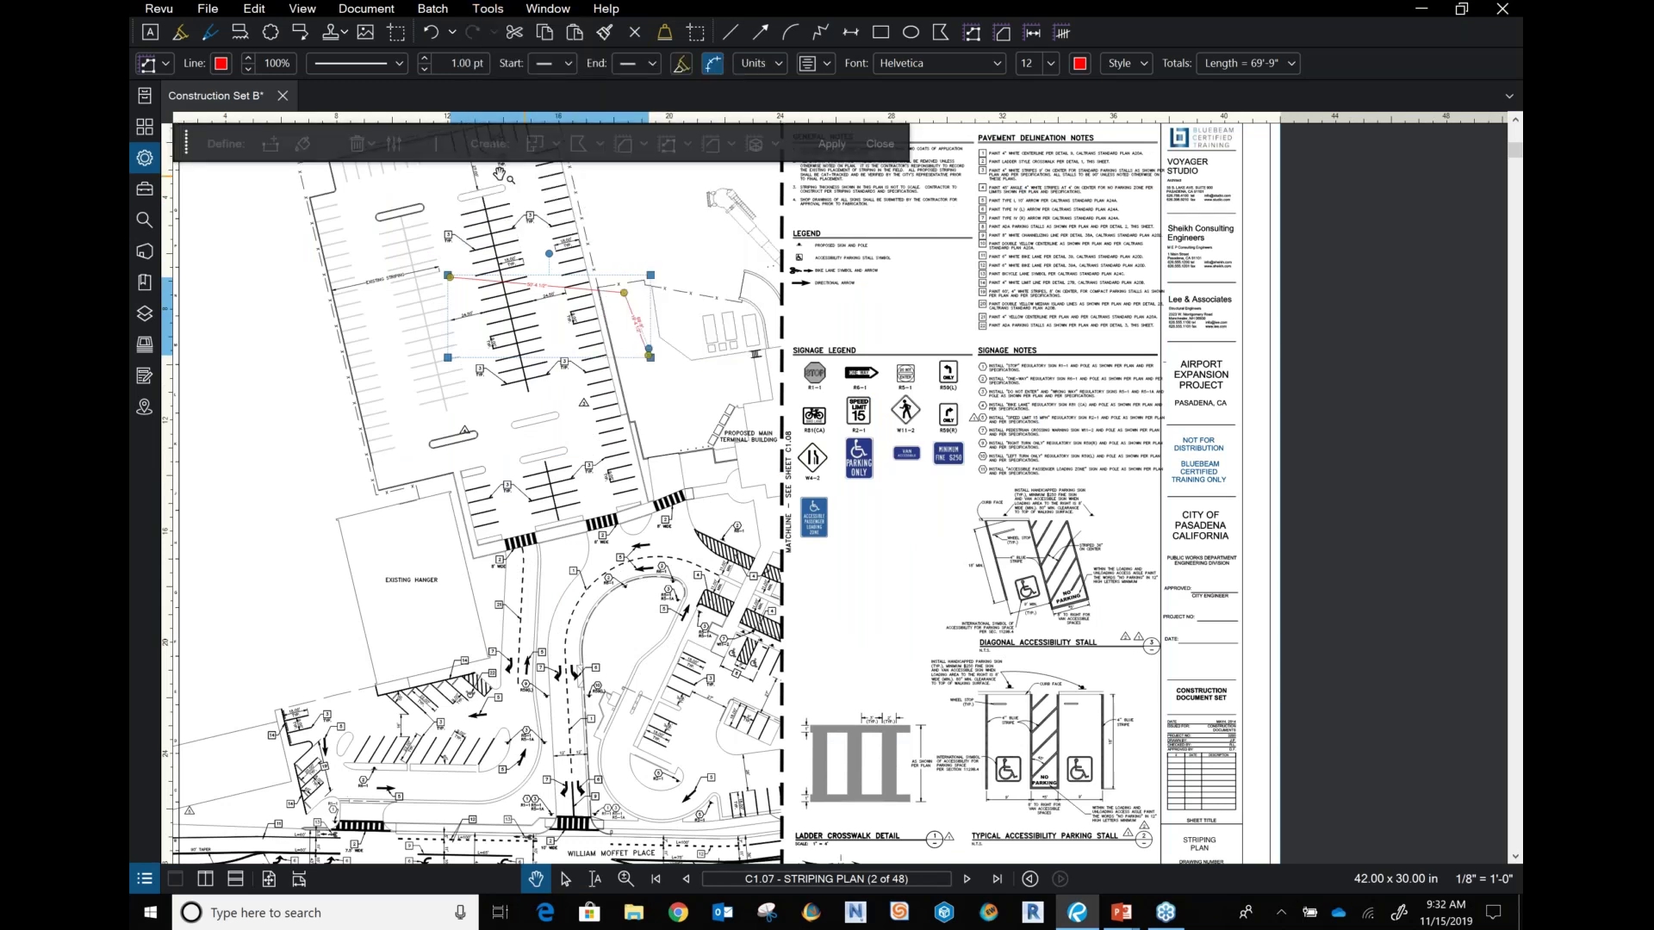
pyautogui.click(393, 144)
pyautogui.moveTo(478, 204); pyautogui.dragTo(215, 202)
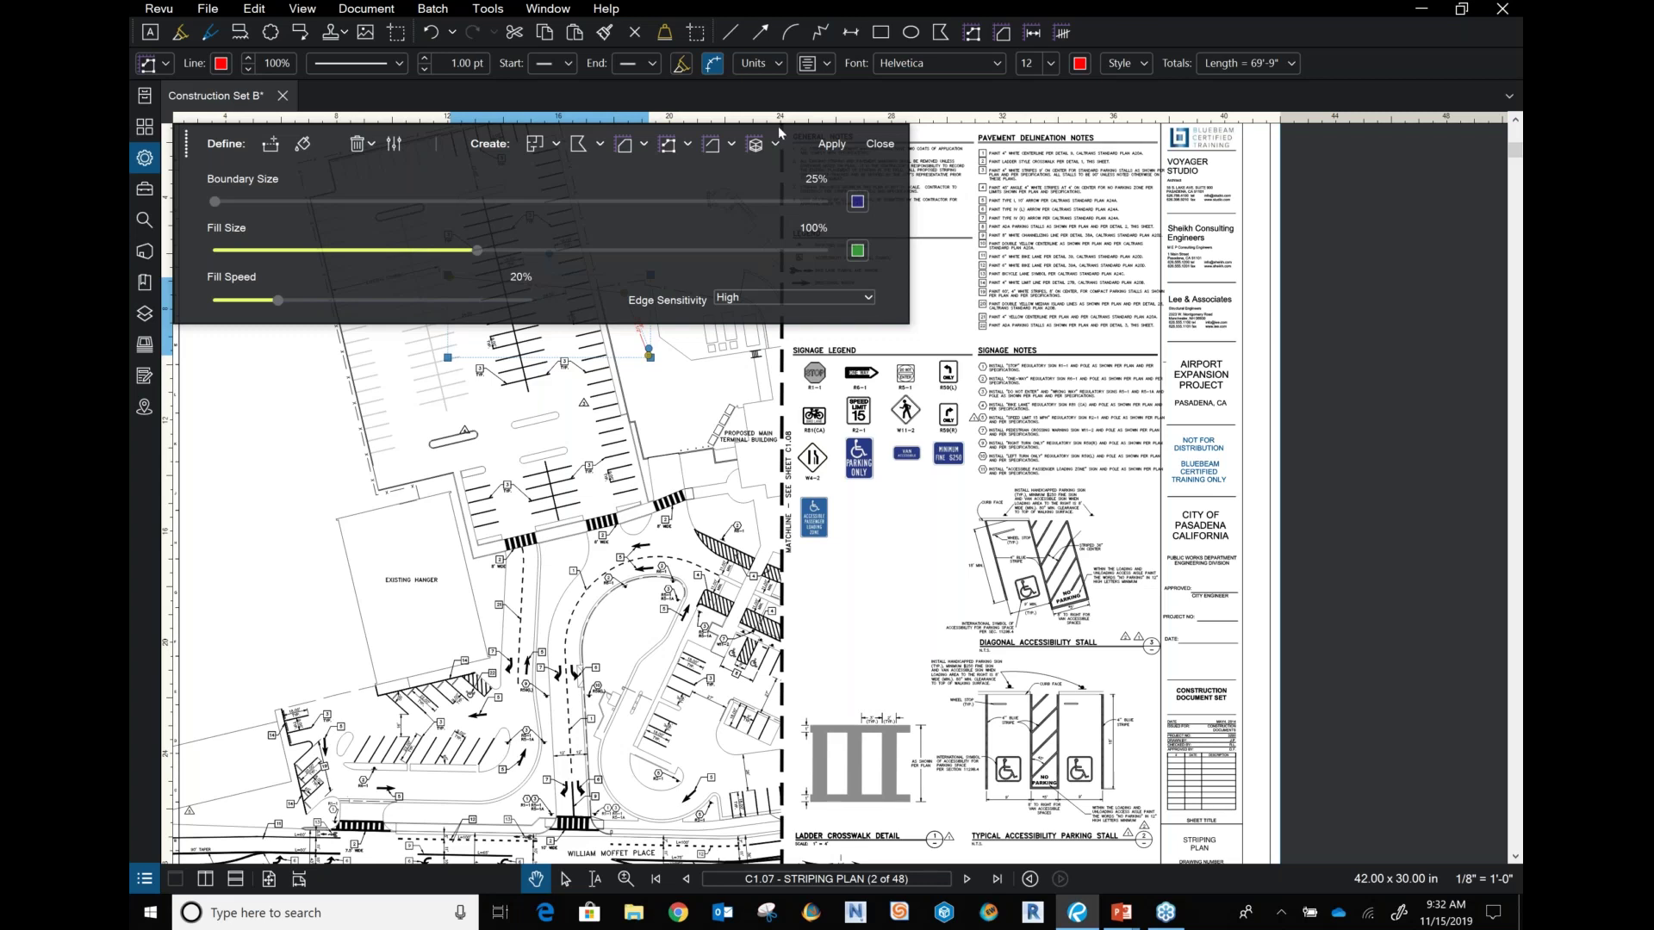
pyautogui.click(880, 146)
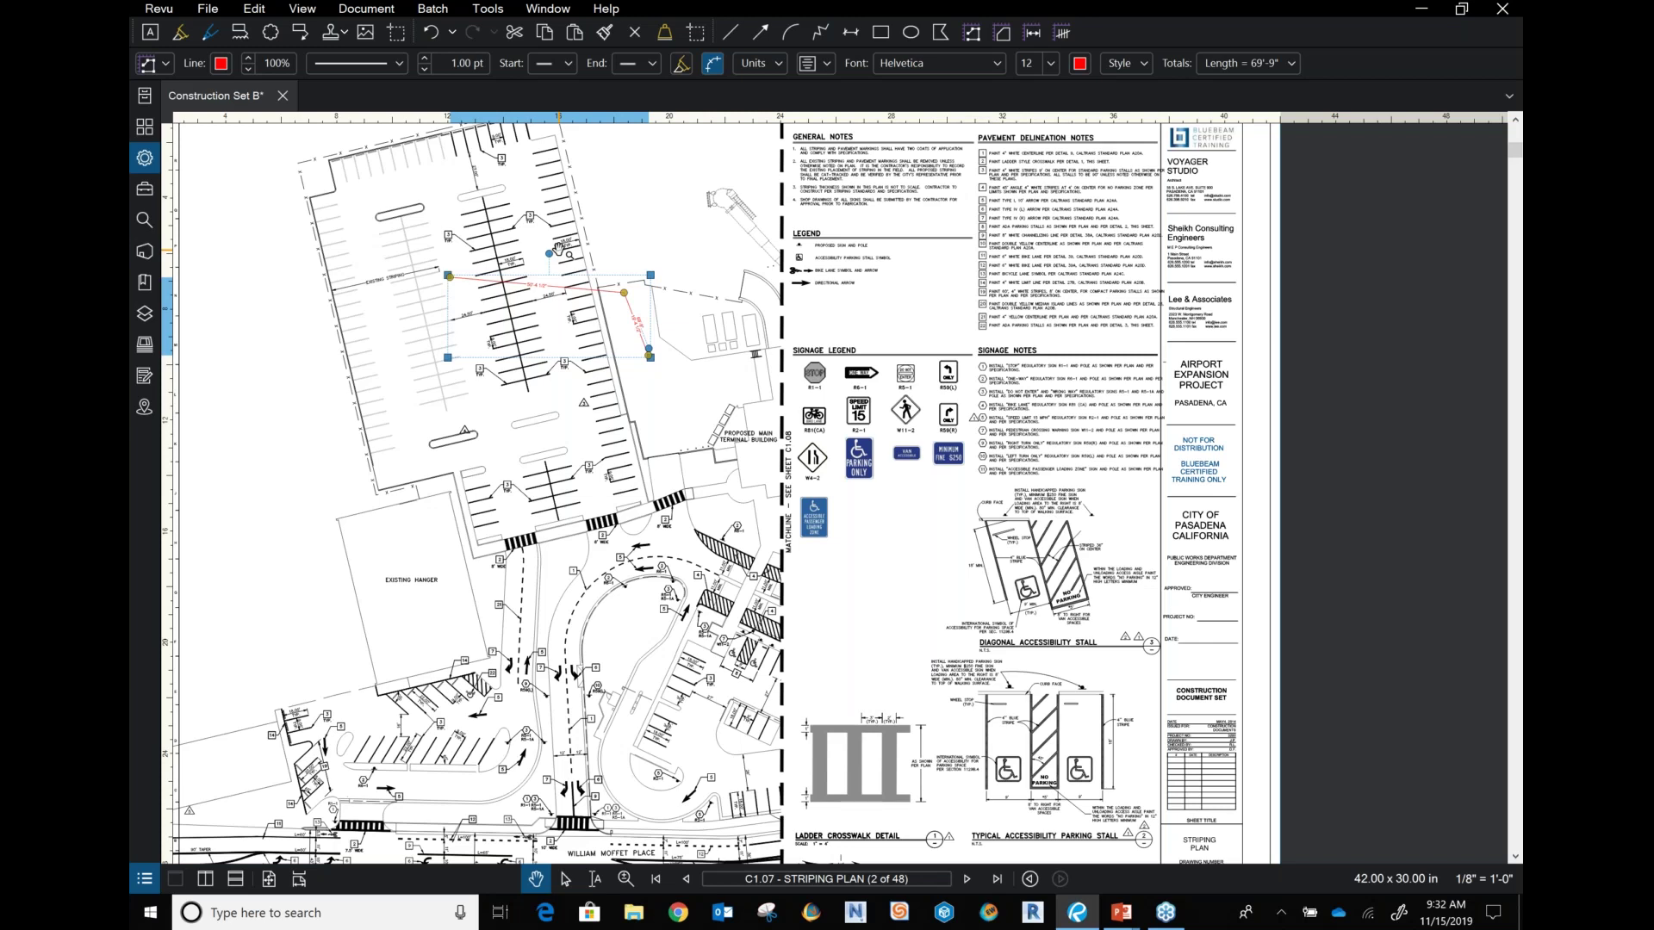
pyautogui.scroll(1, 529, 247)
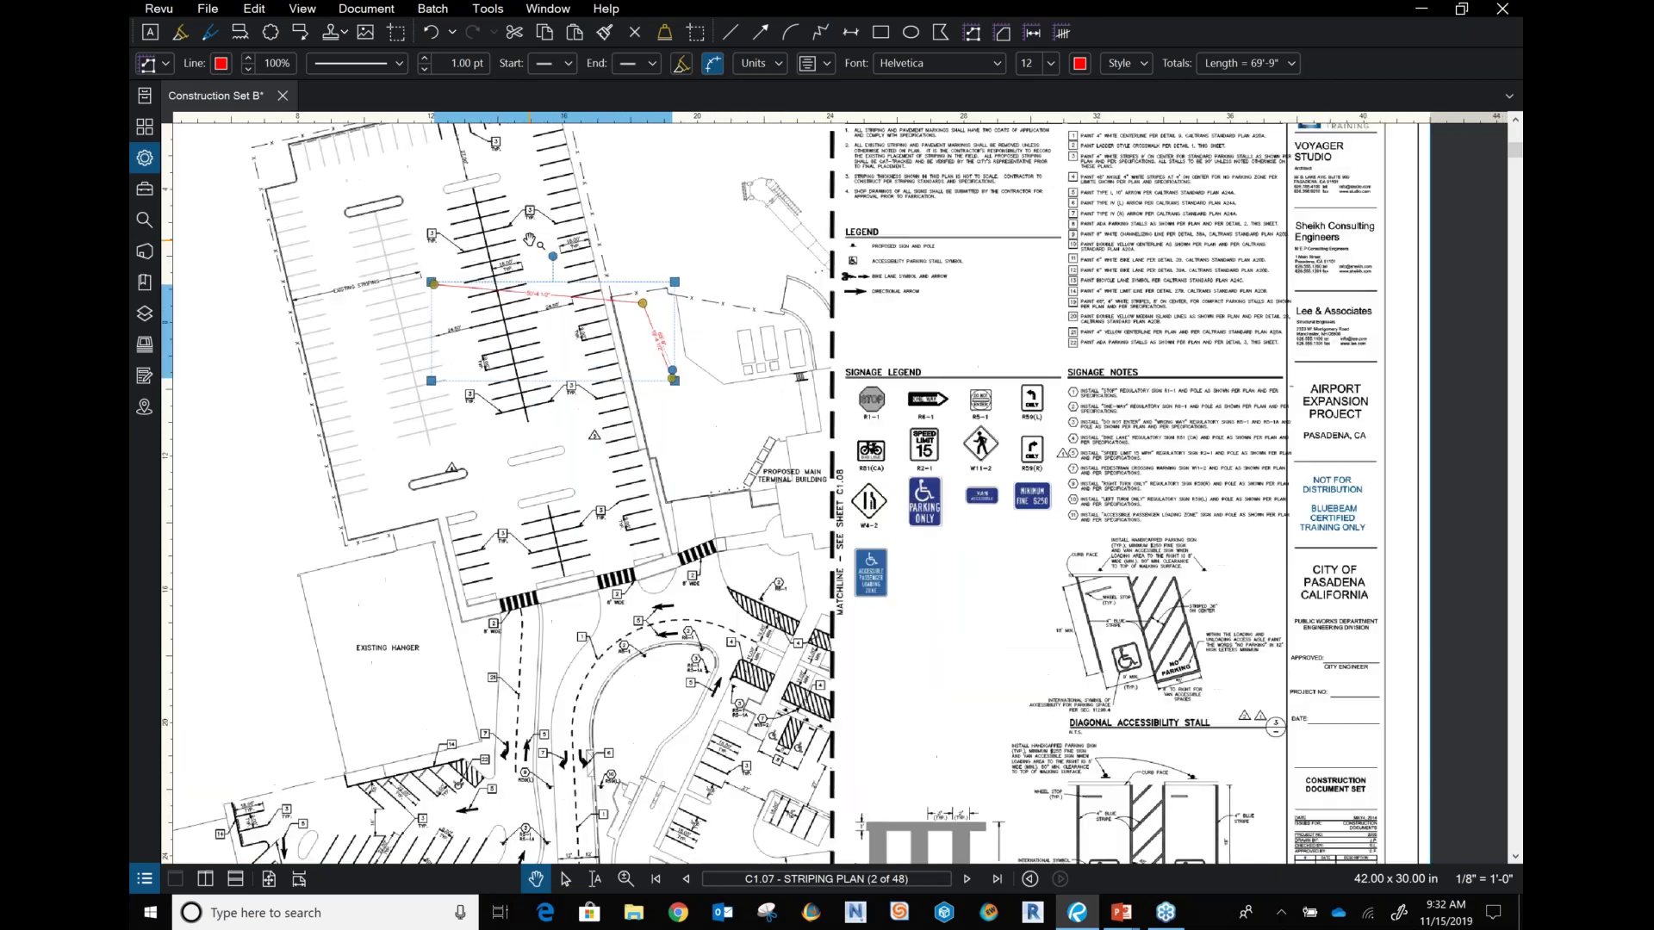
pyautogui.click(659, 246)
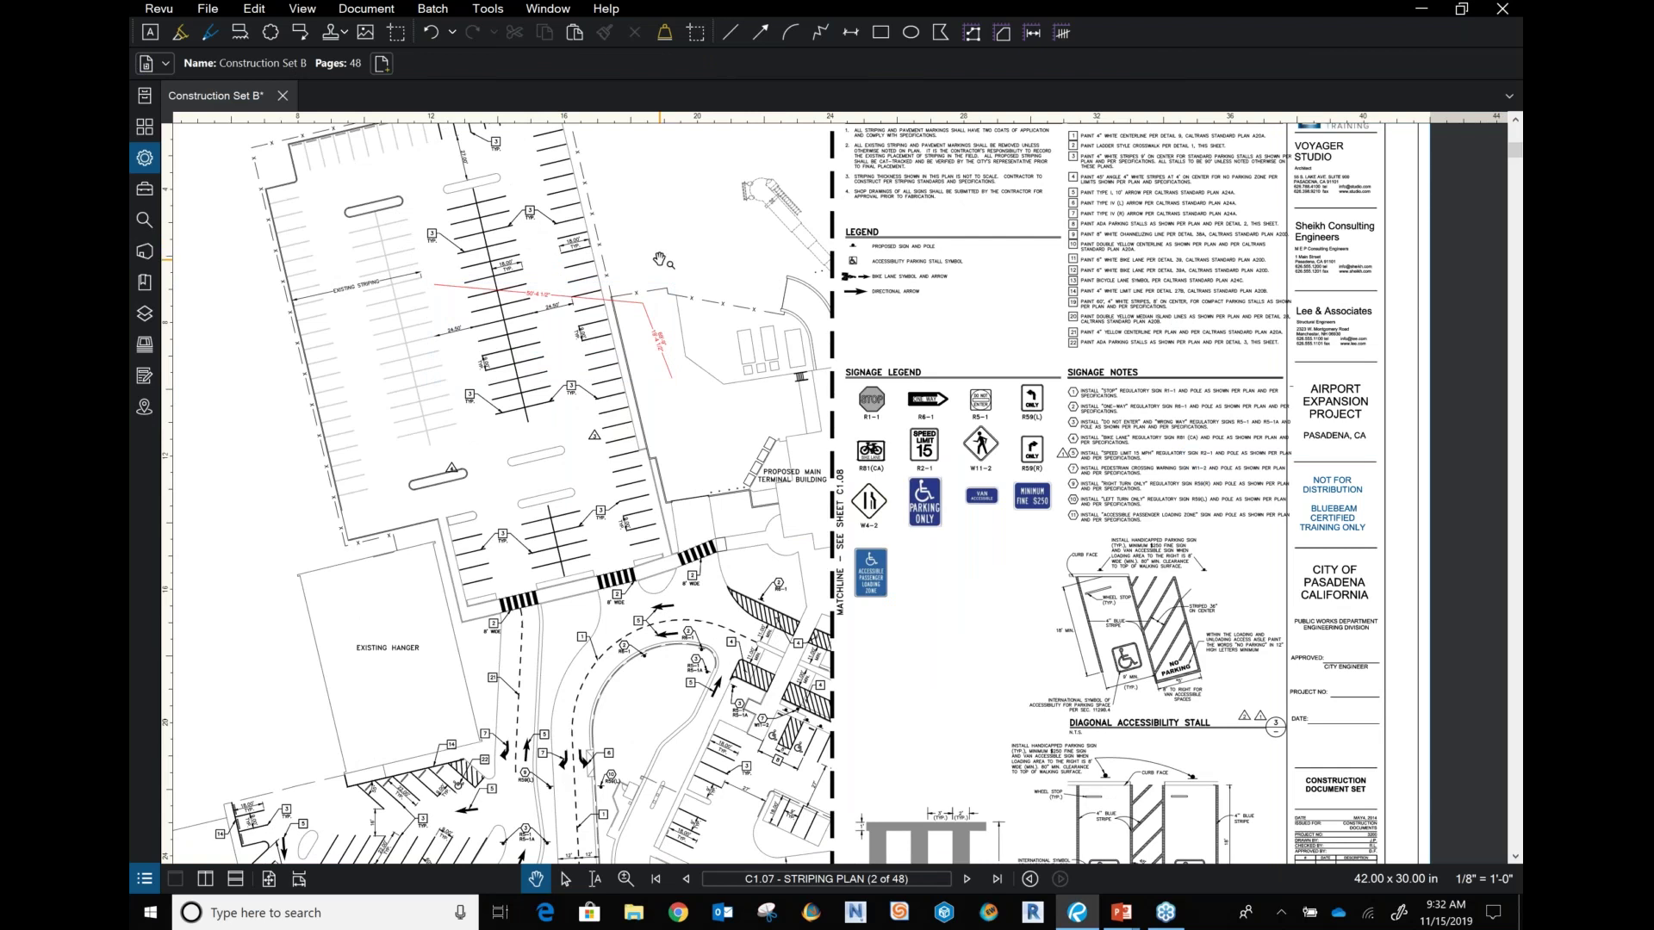
pyautogui.scroll(-1, 659, 260)
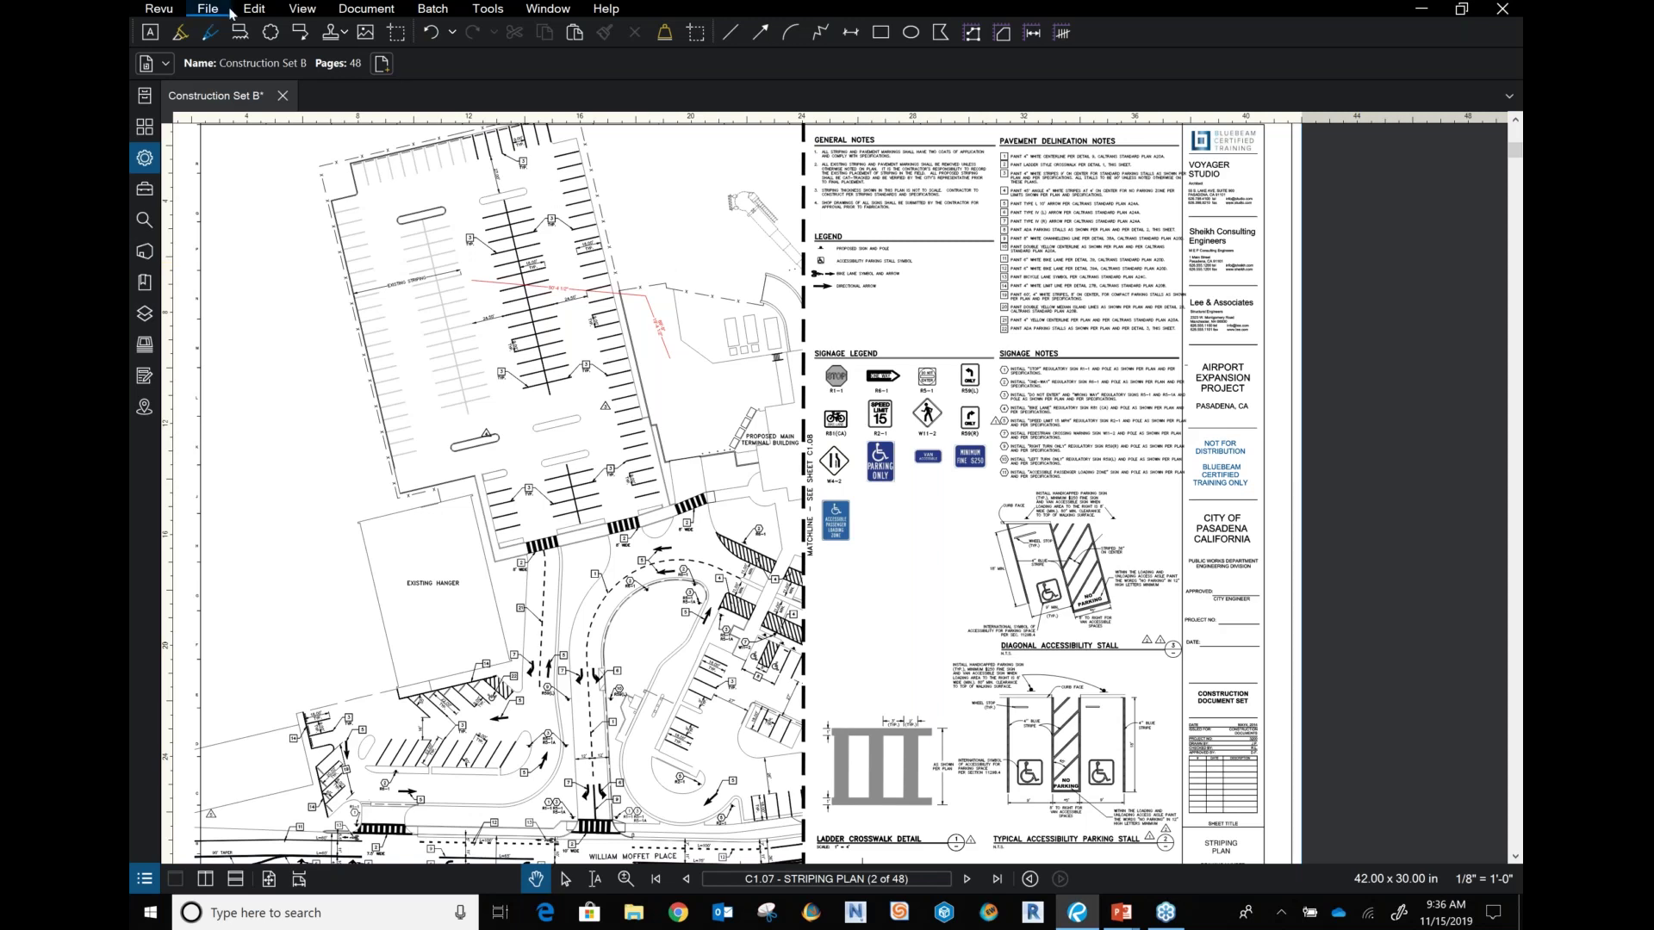
pyautogui.click(160, 10)
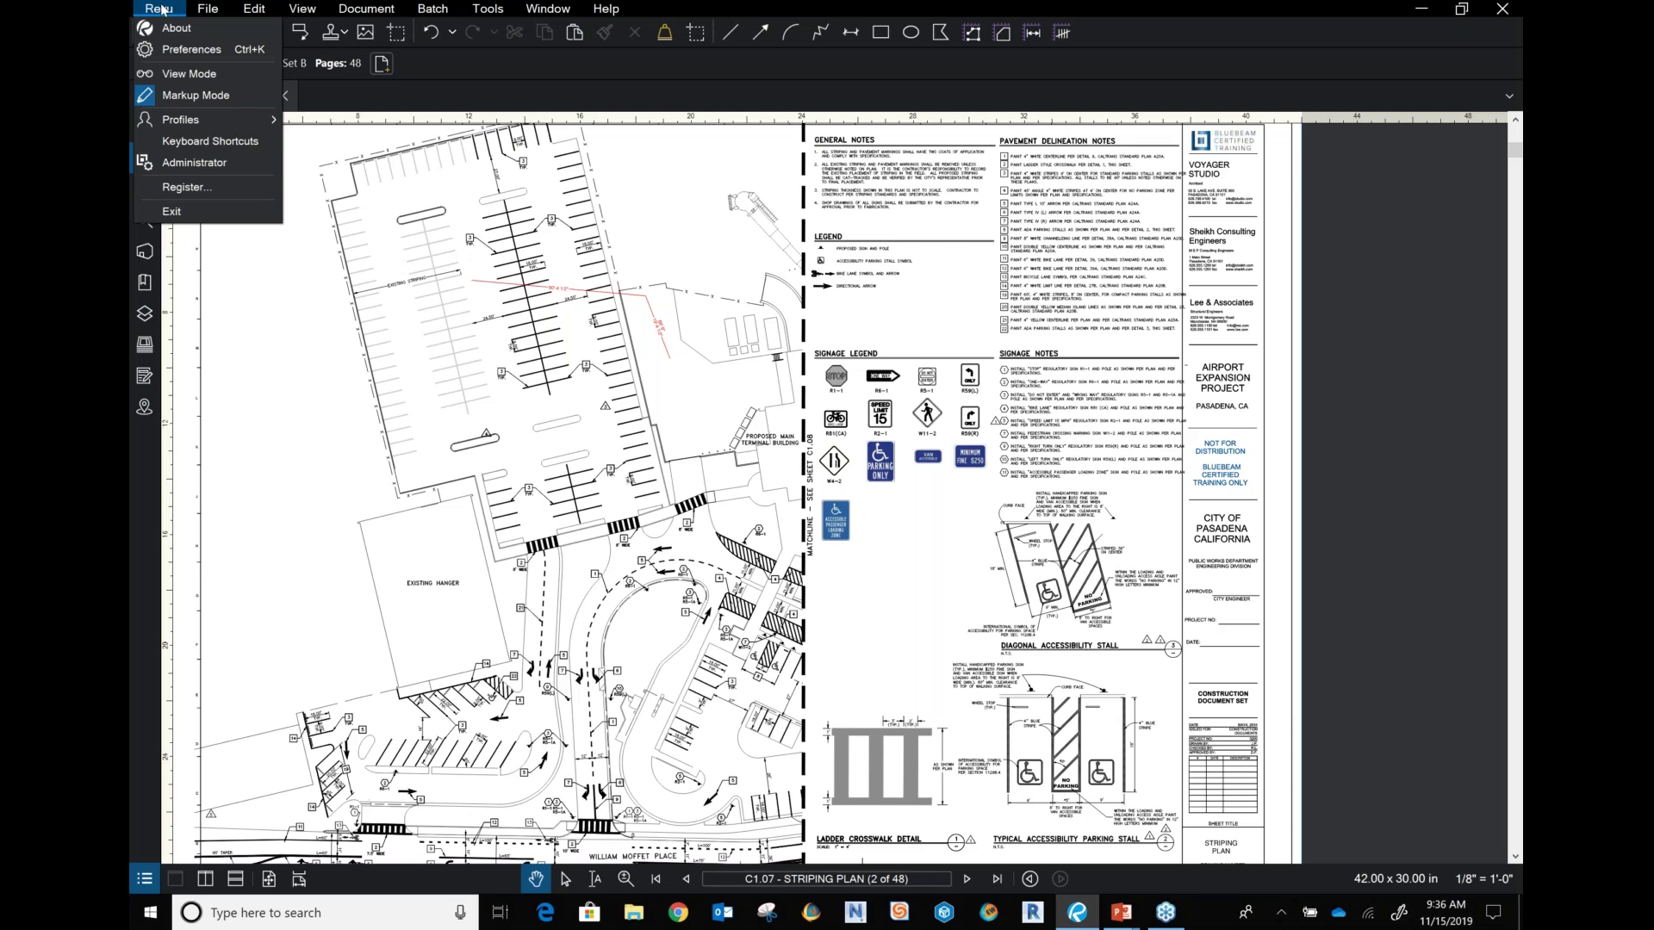
pyautogui.click(162, 10)
pyautogui.click(209, 10)
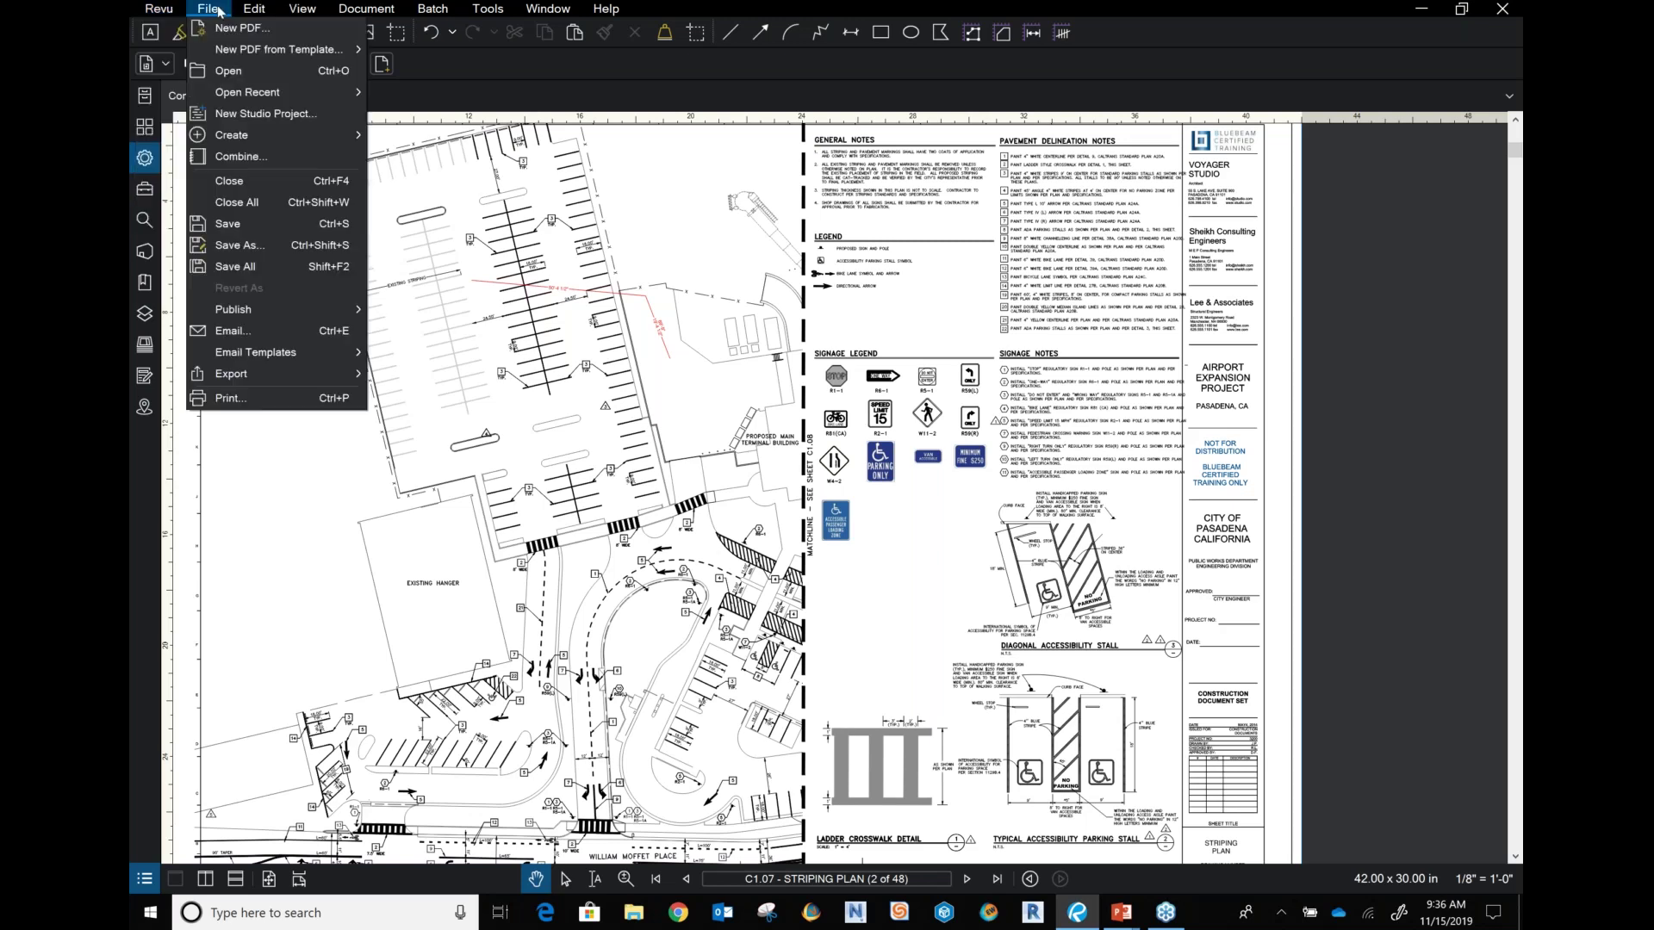
pyautogui.click(255, 10)
pyautogui.click(301, 10)
pyautogui.click(366, 11)
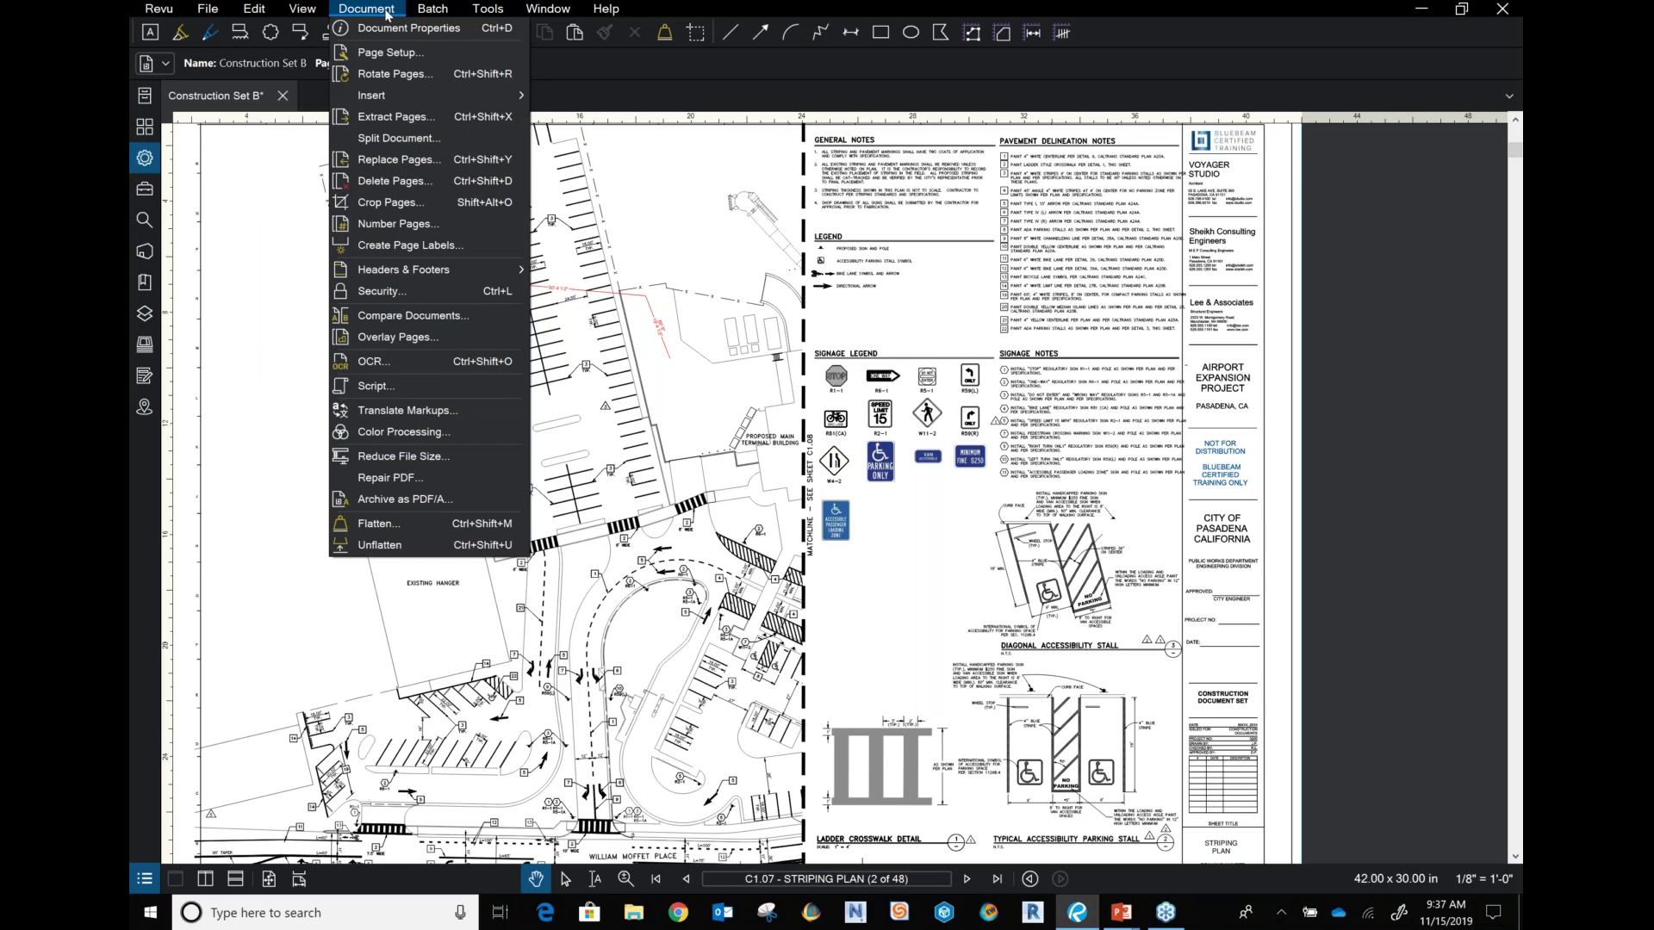
pyautogui.click(432, 8)
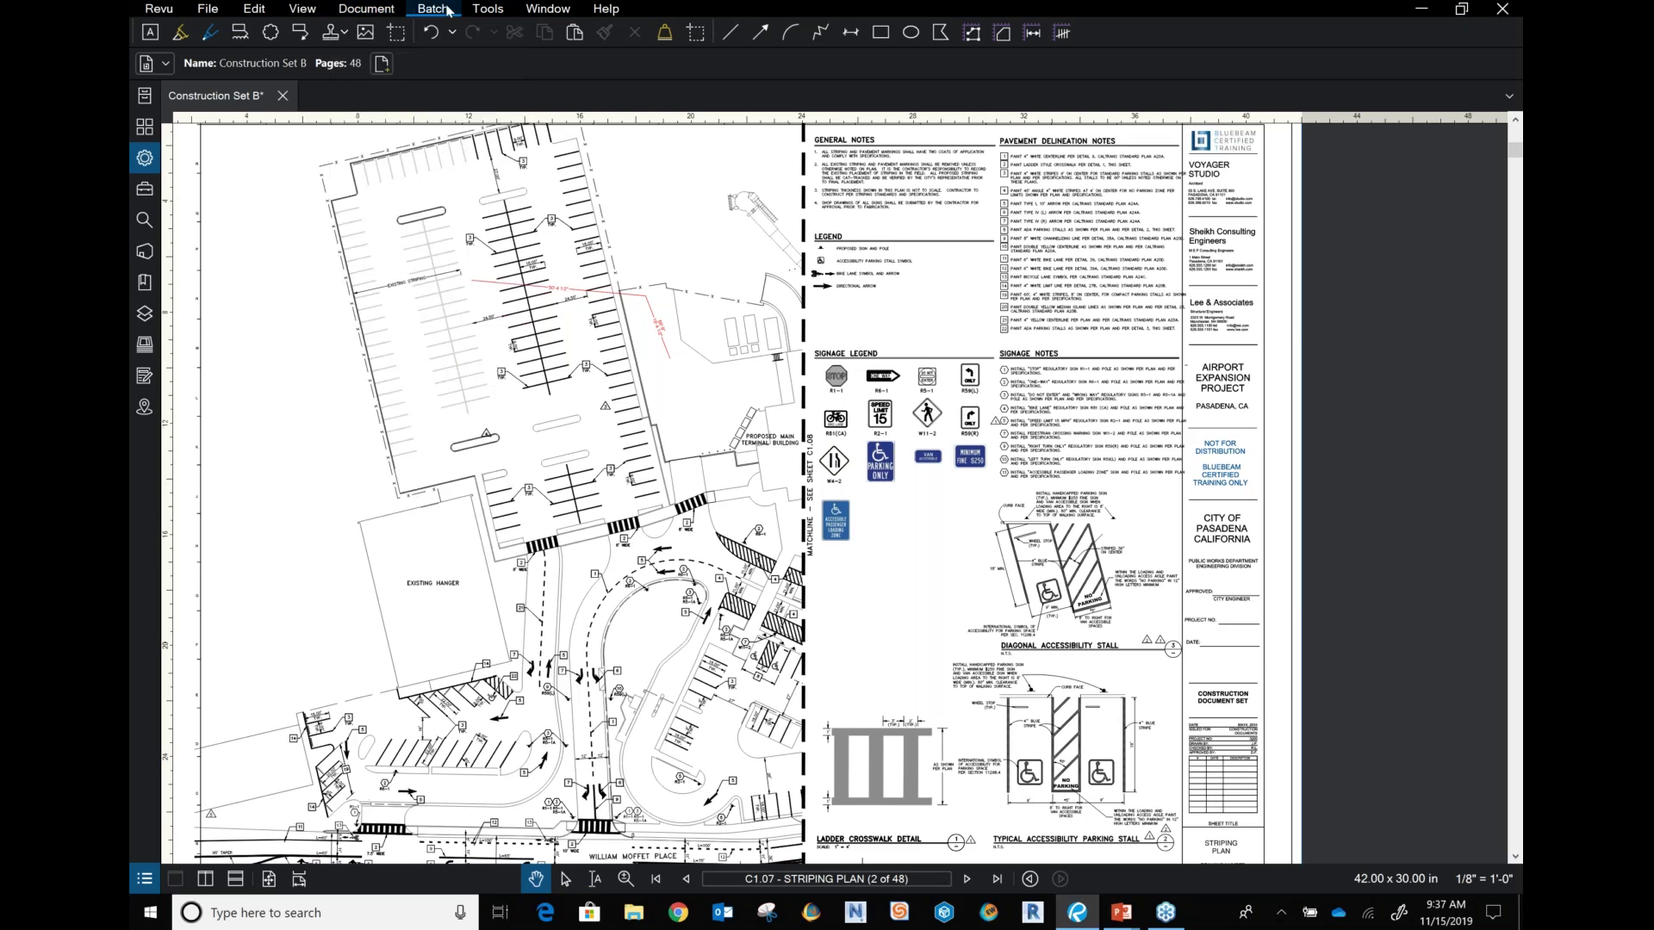
pyautogui.click(432, 9)
pyautogui.click(483, 12)
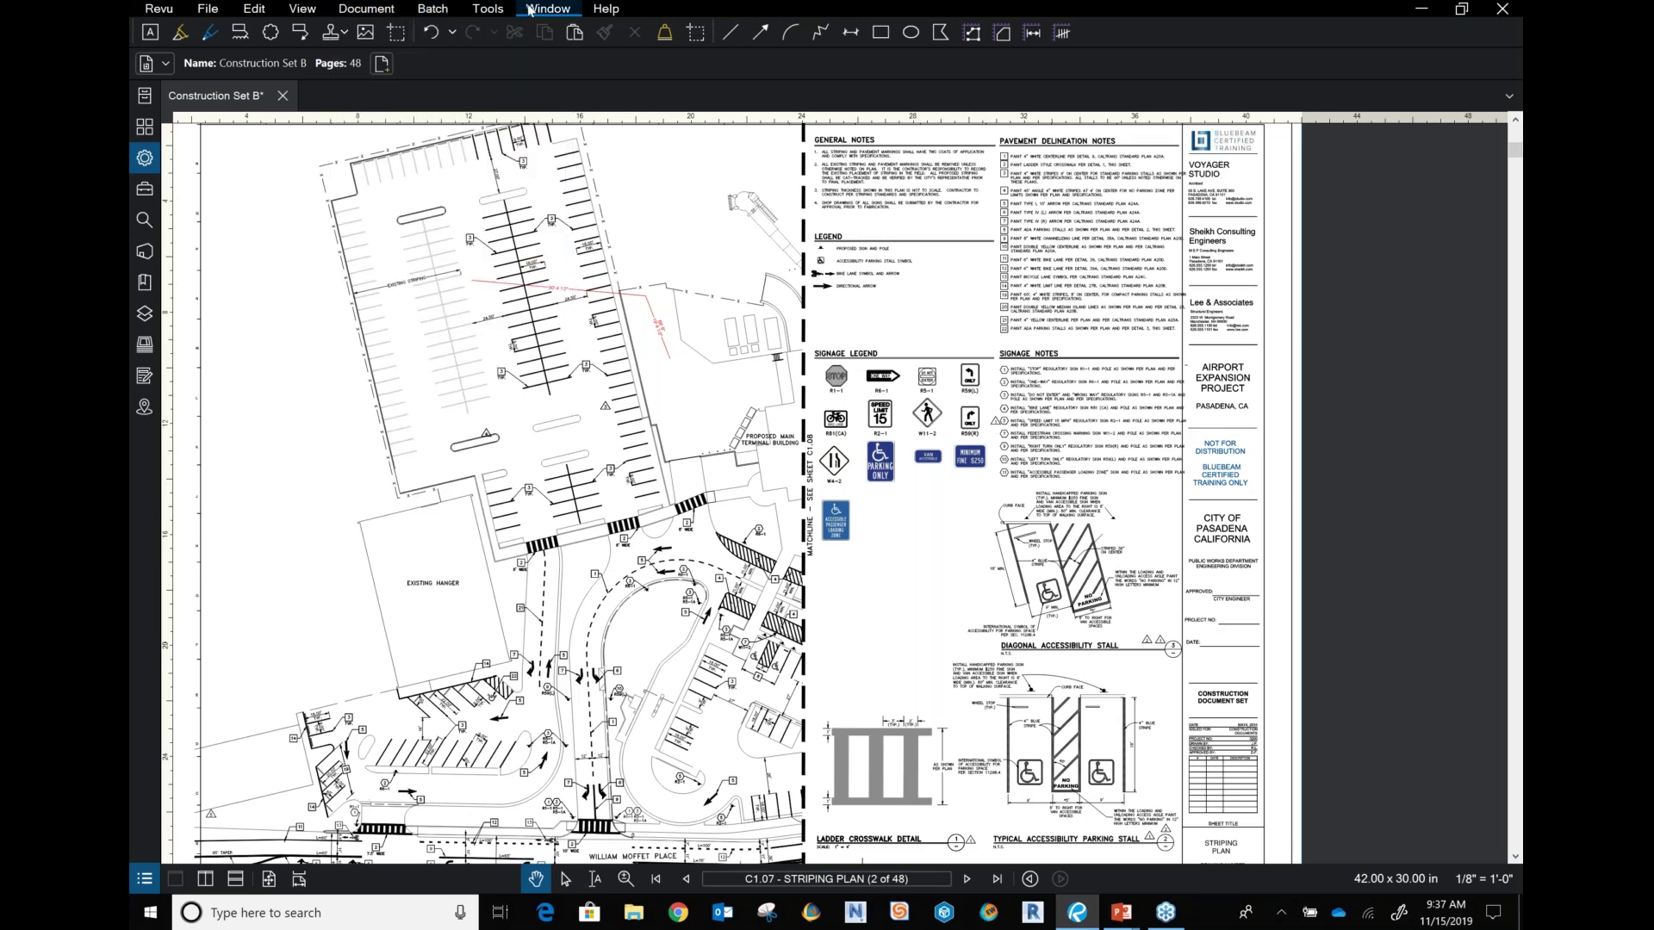
pyautogui.click(567, 12)
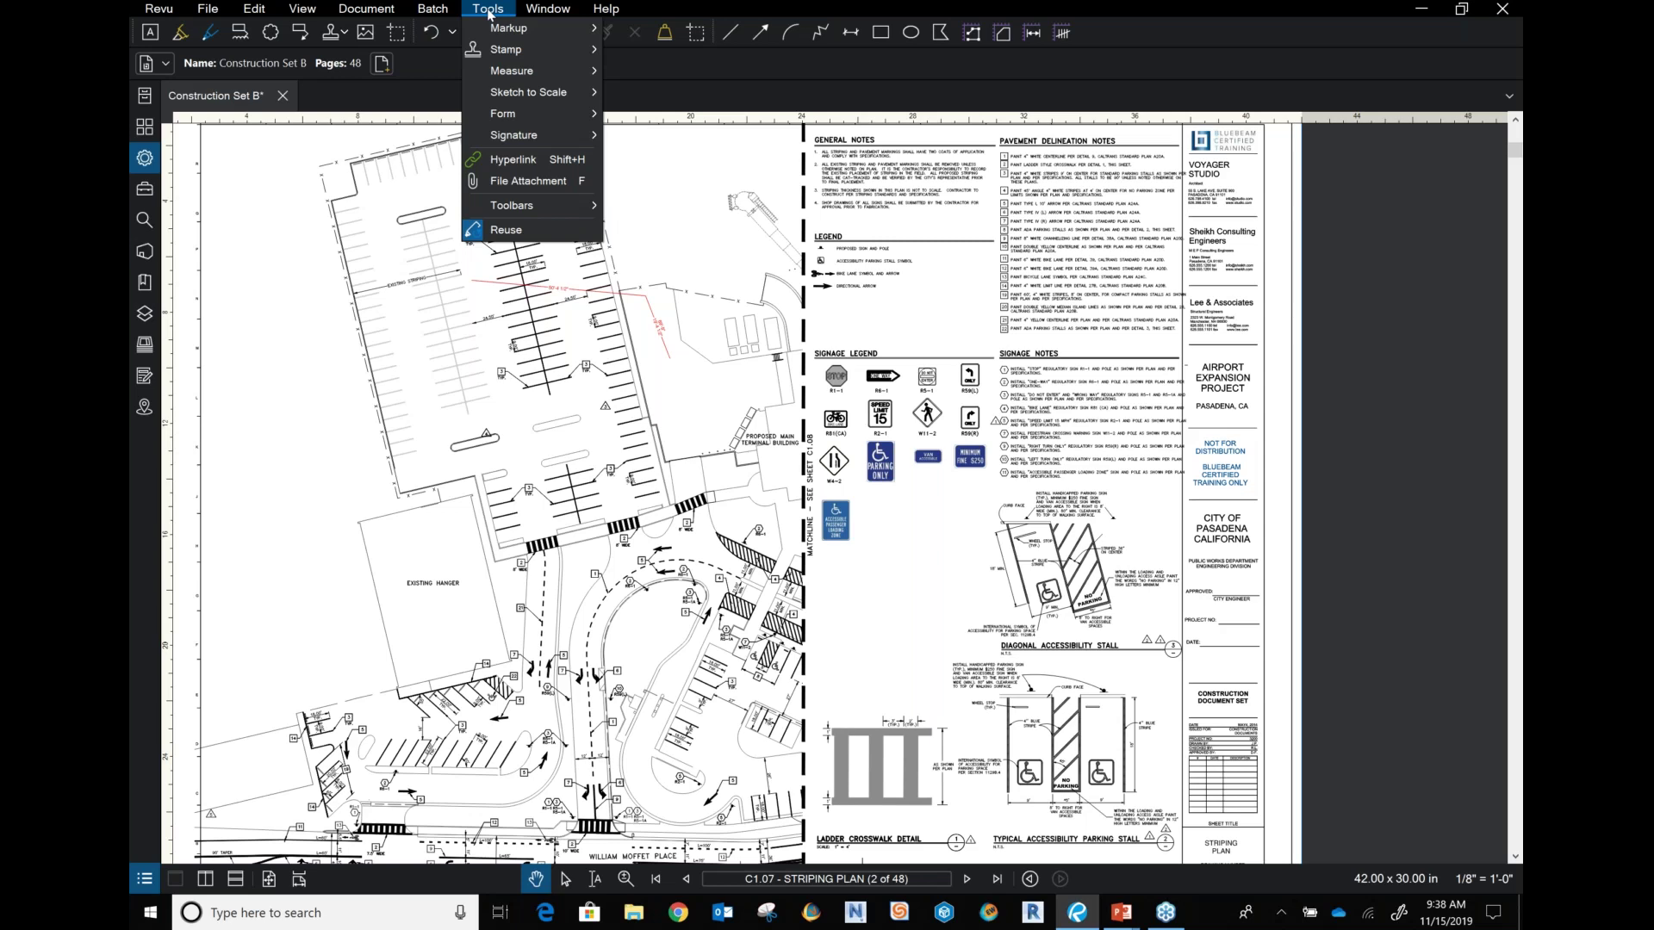
# - Open the Revu online help, go to the Callout Tool topic under Shape Markups and expand "Creating a Callout"
pyautogui.moveTo(590, 12)
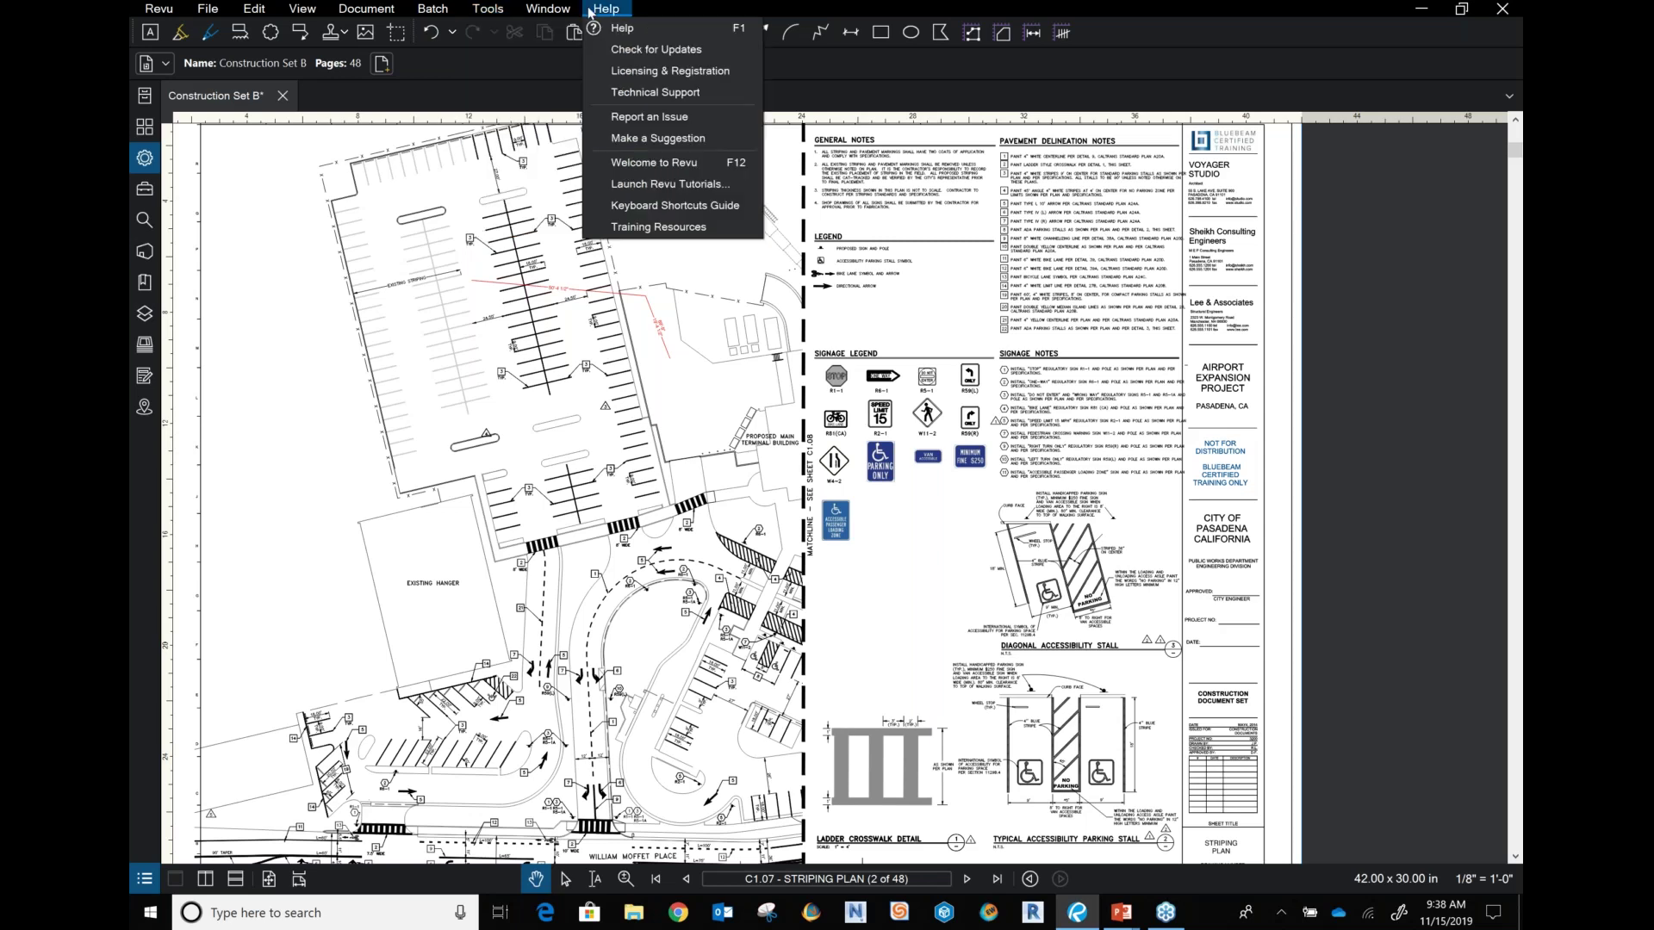
pyautogui.click(634, 30)
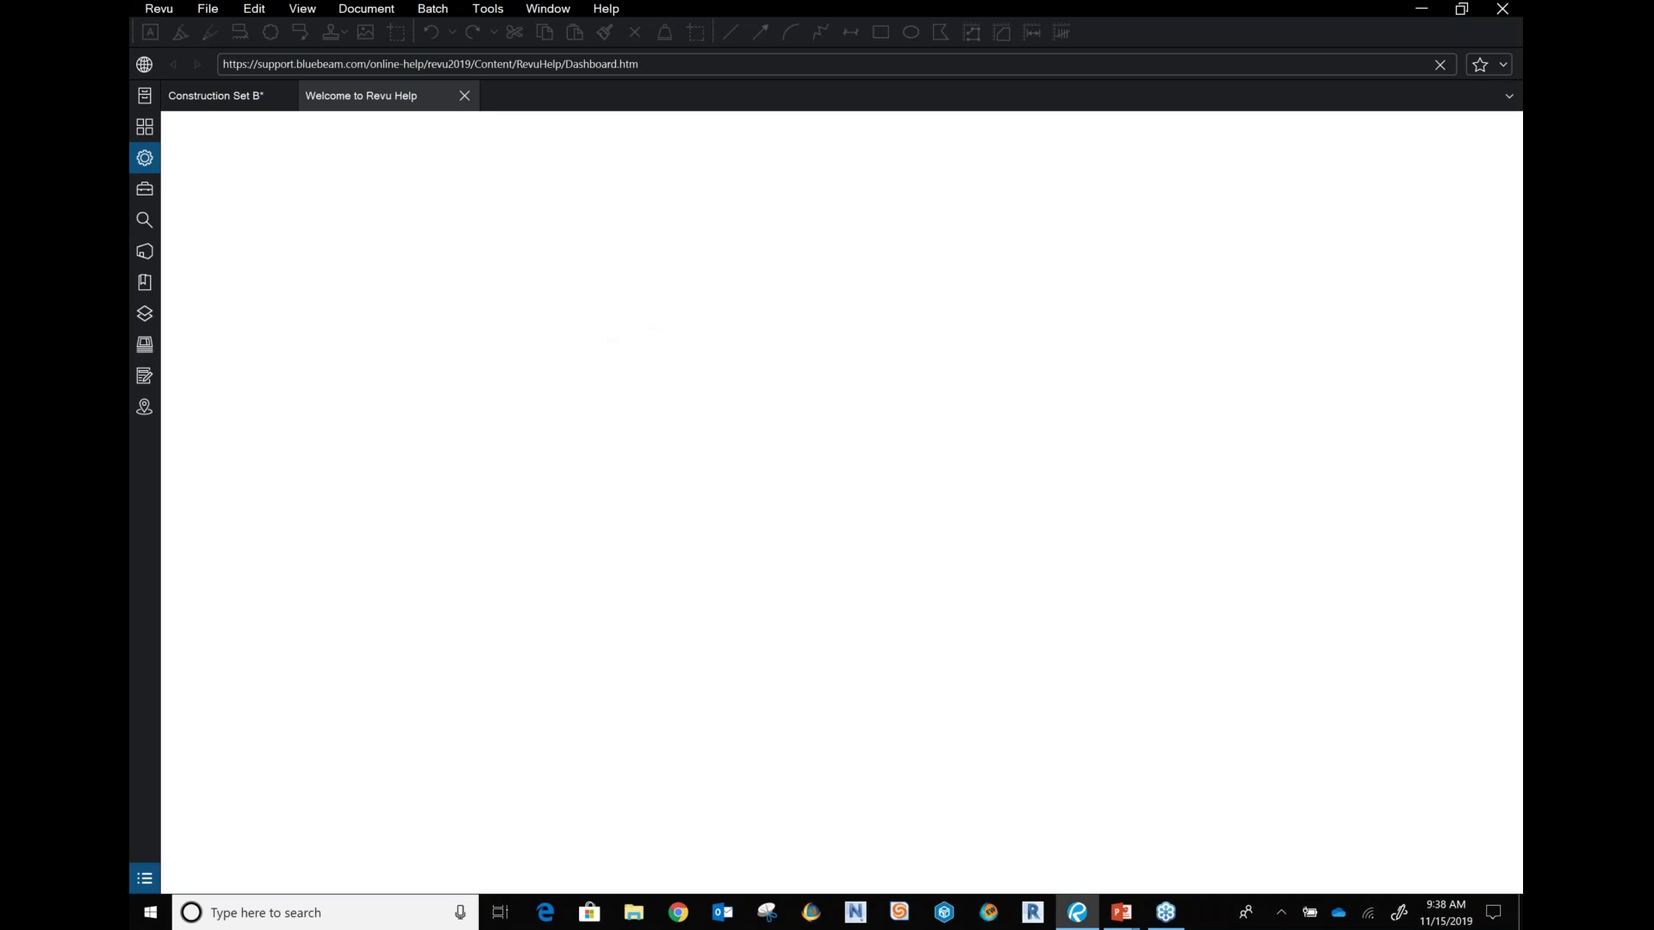
pyautogui.click(535, 465)
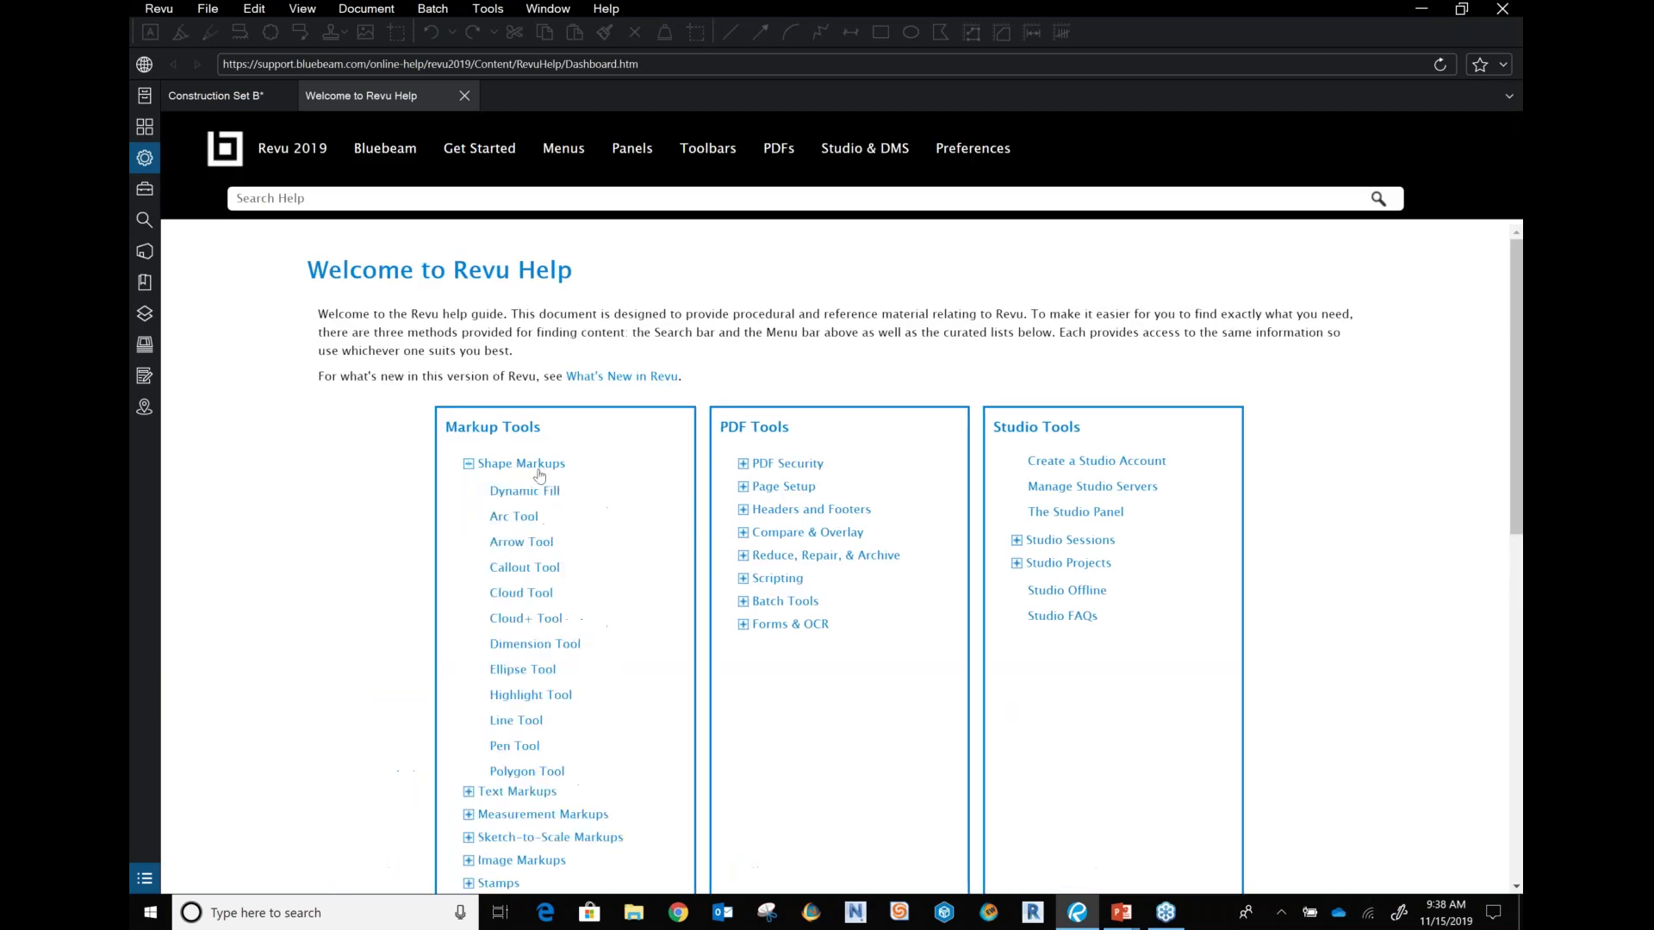
pyautogui.click(524, 568)
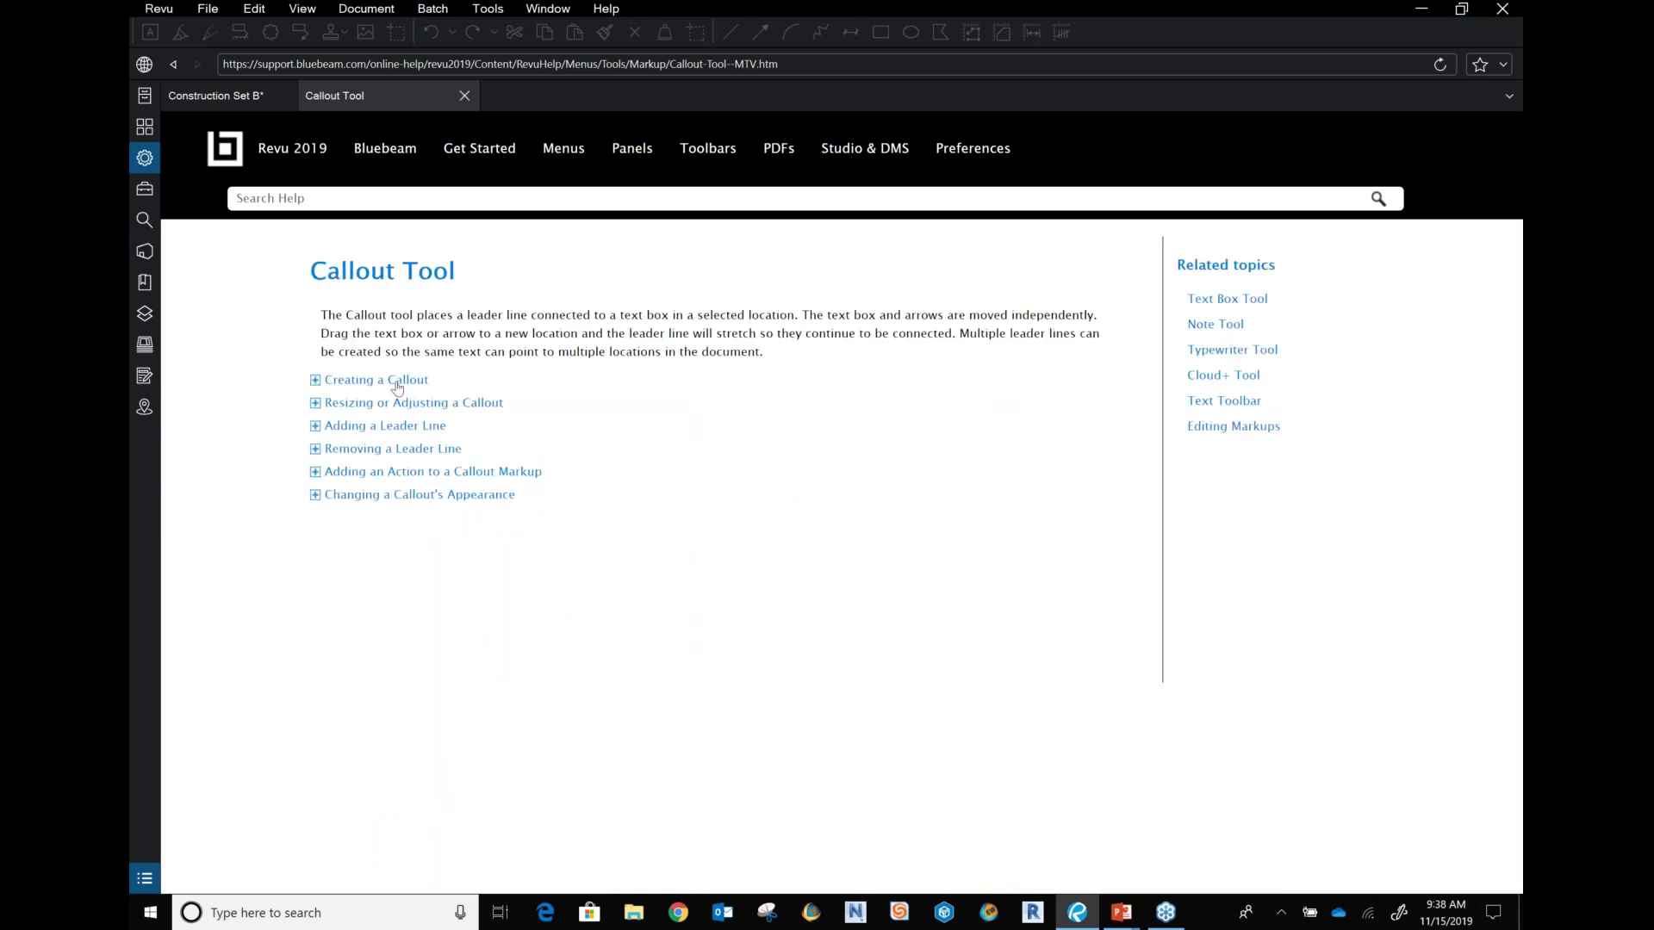
pyautogui.click(397, 384)
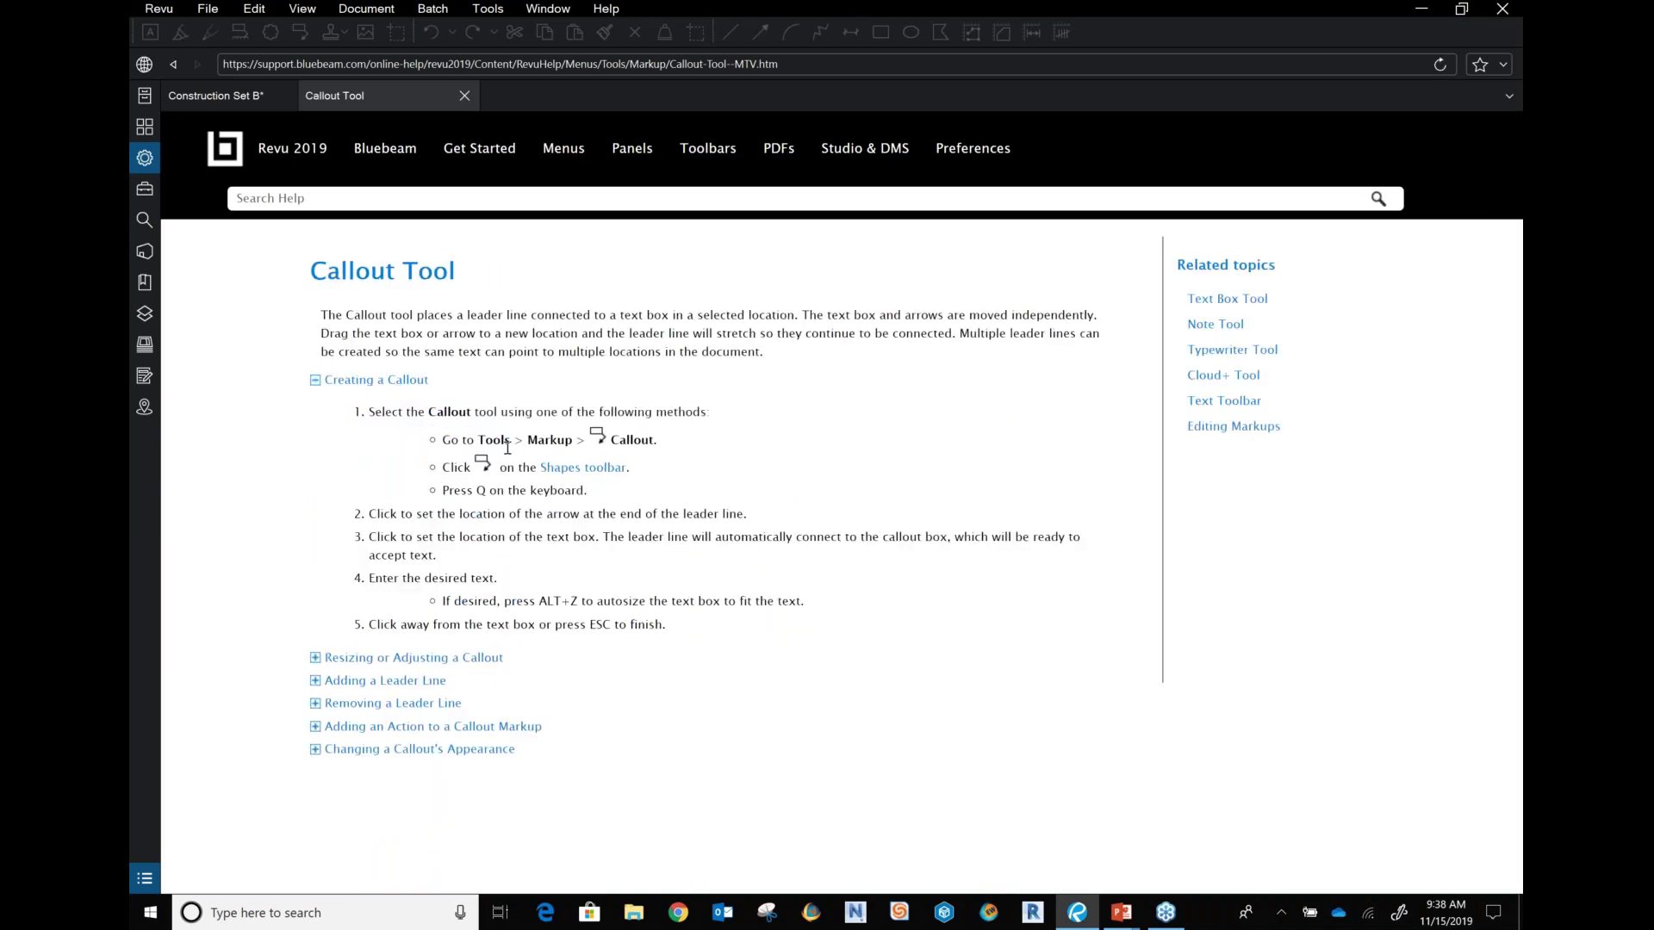
# - Look over the available markup tools and toolbars, and read the help section "Resizing or Adjusting a Callout"
pyautogui.click(488, 8)
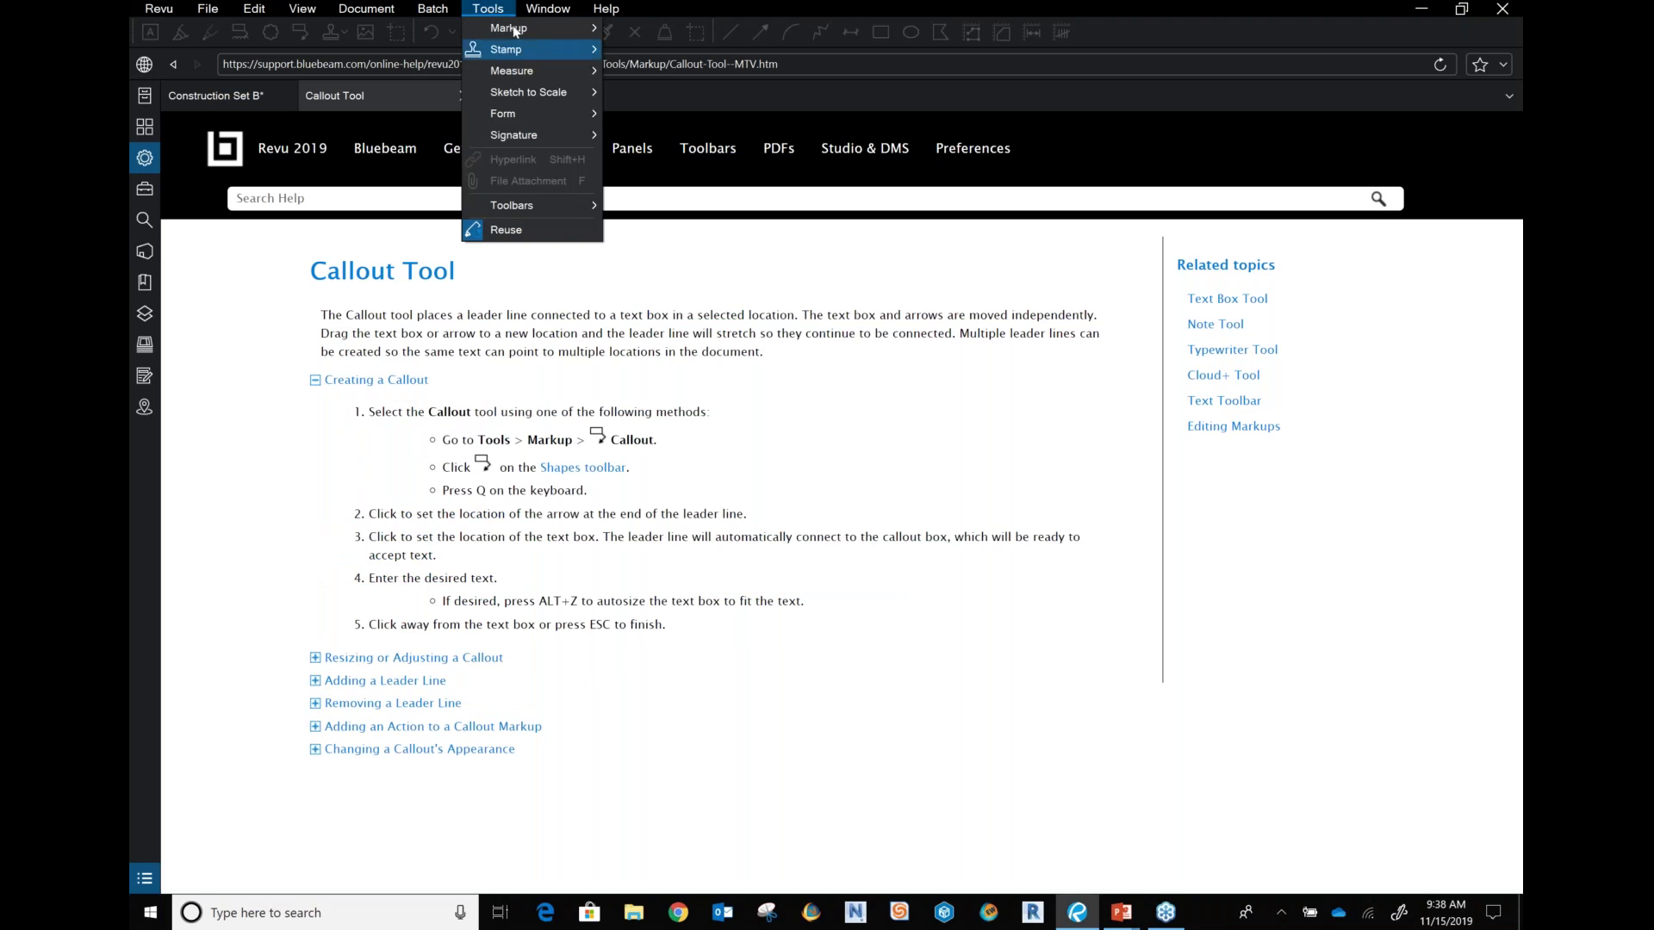
pyautogui.moveTo(516, 31)
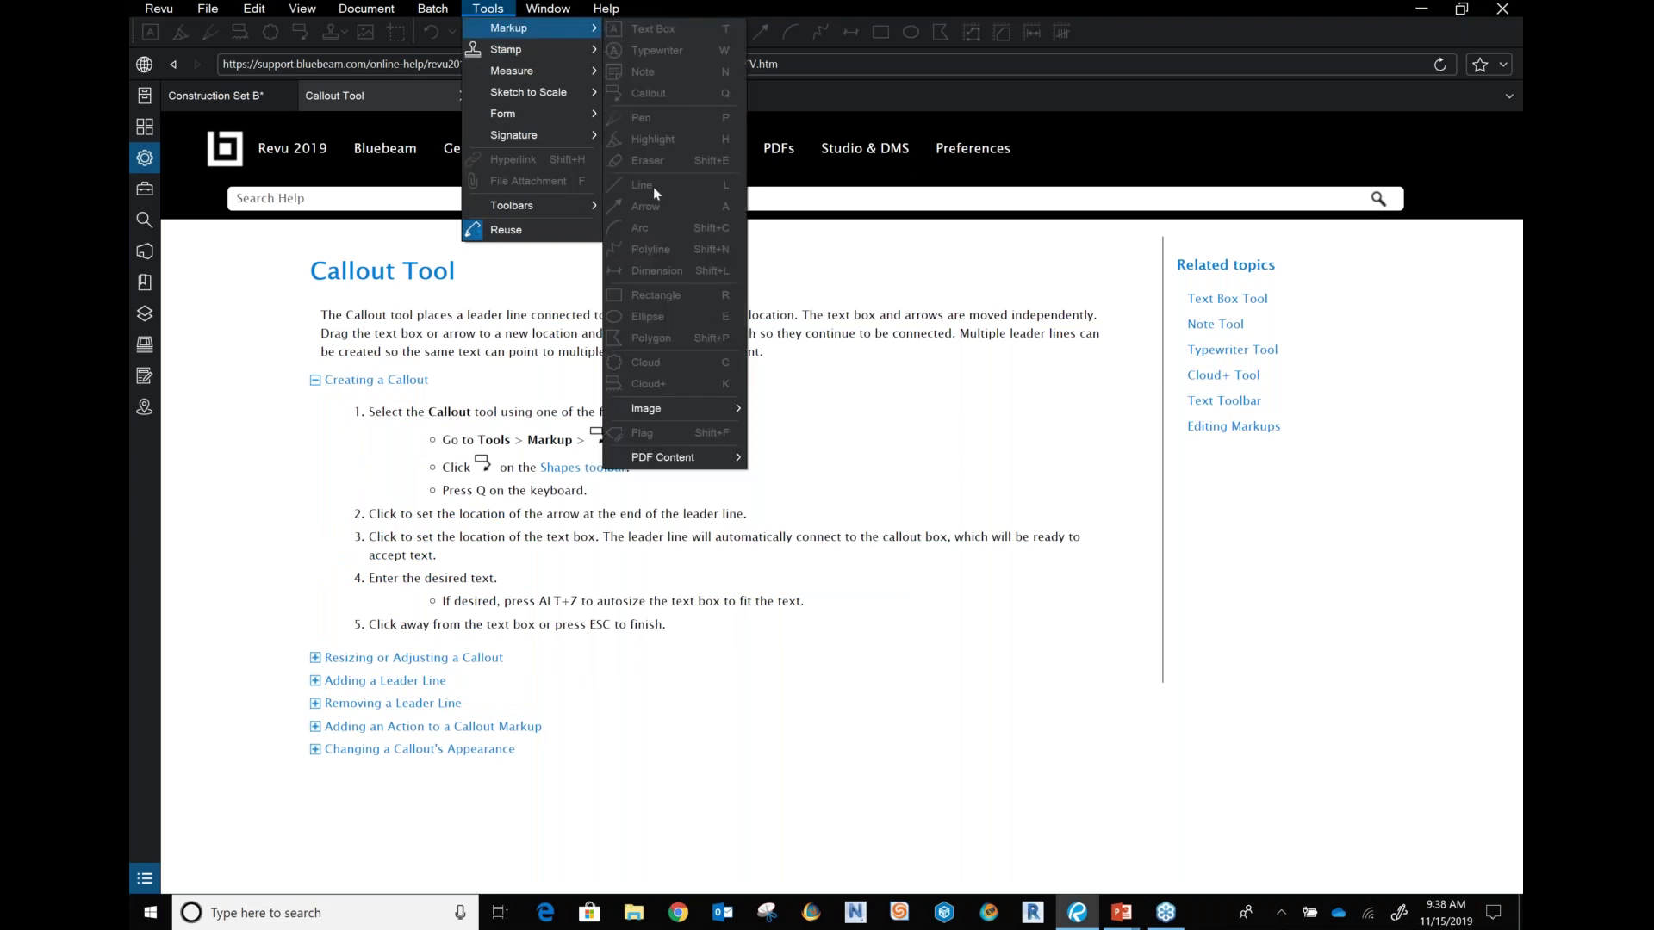
pyautogui.moveTo(517, 205)
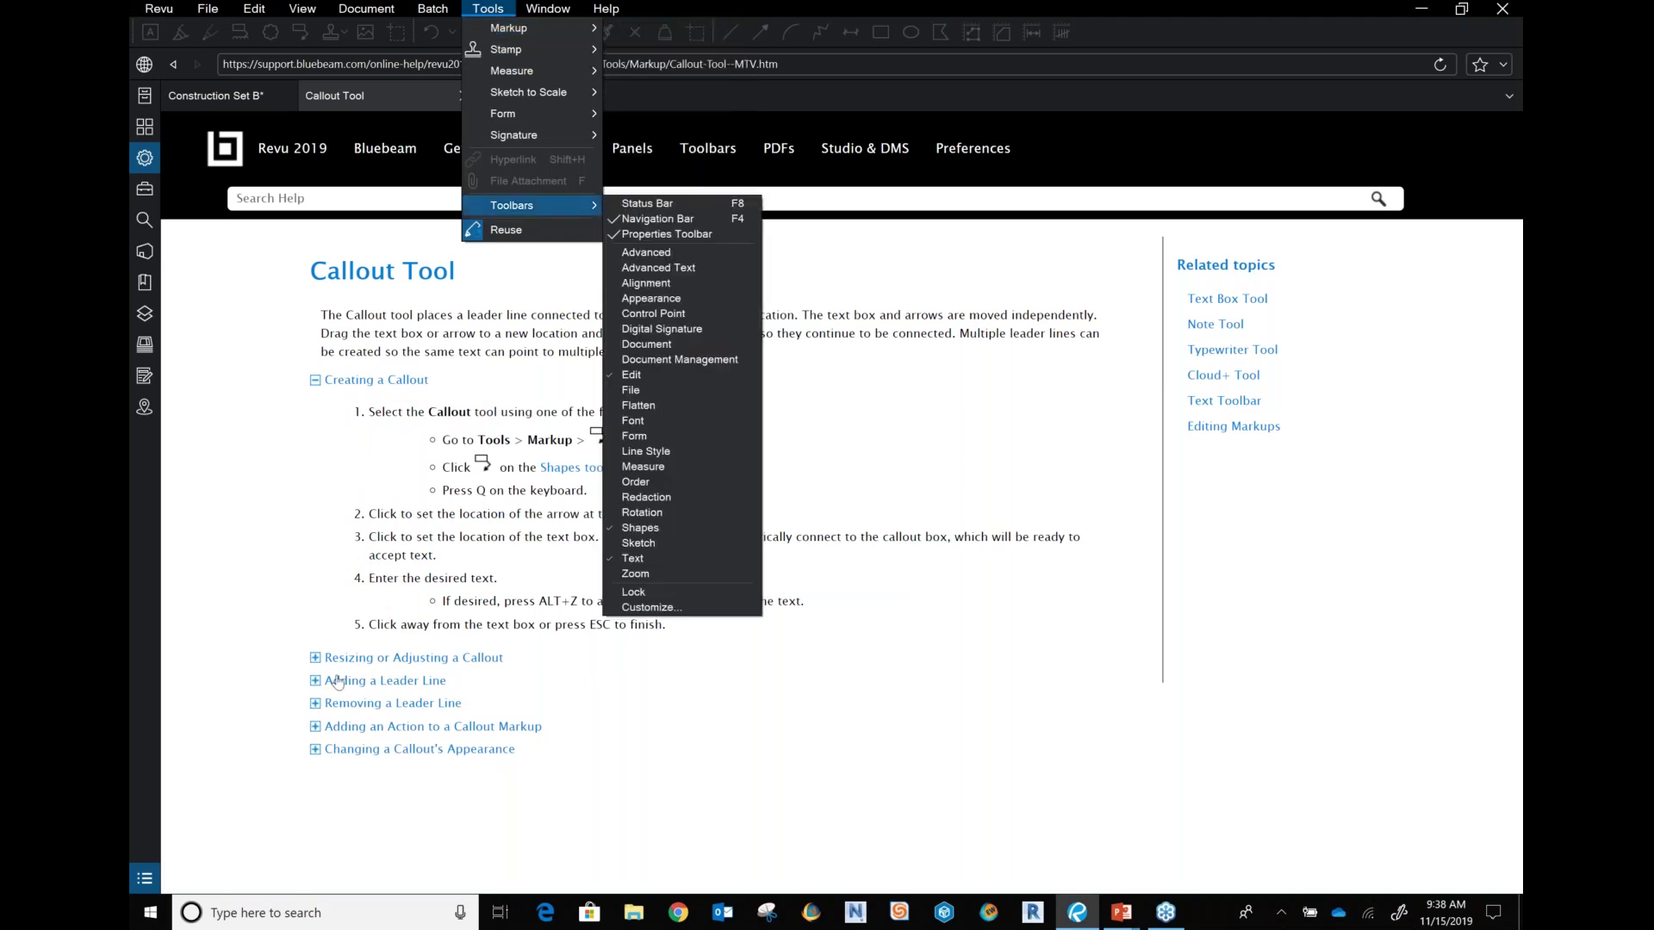
pyautogui.click(374, 659)
pyautogui.scroll(-5, 1151, 230)
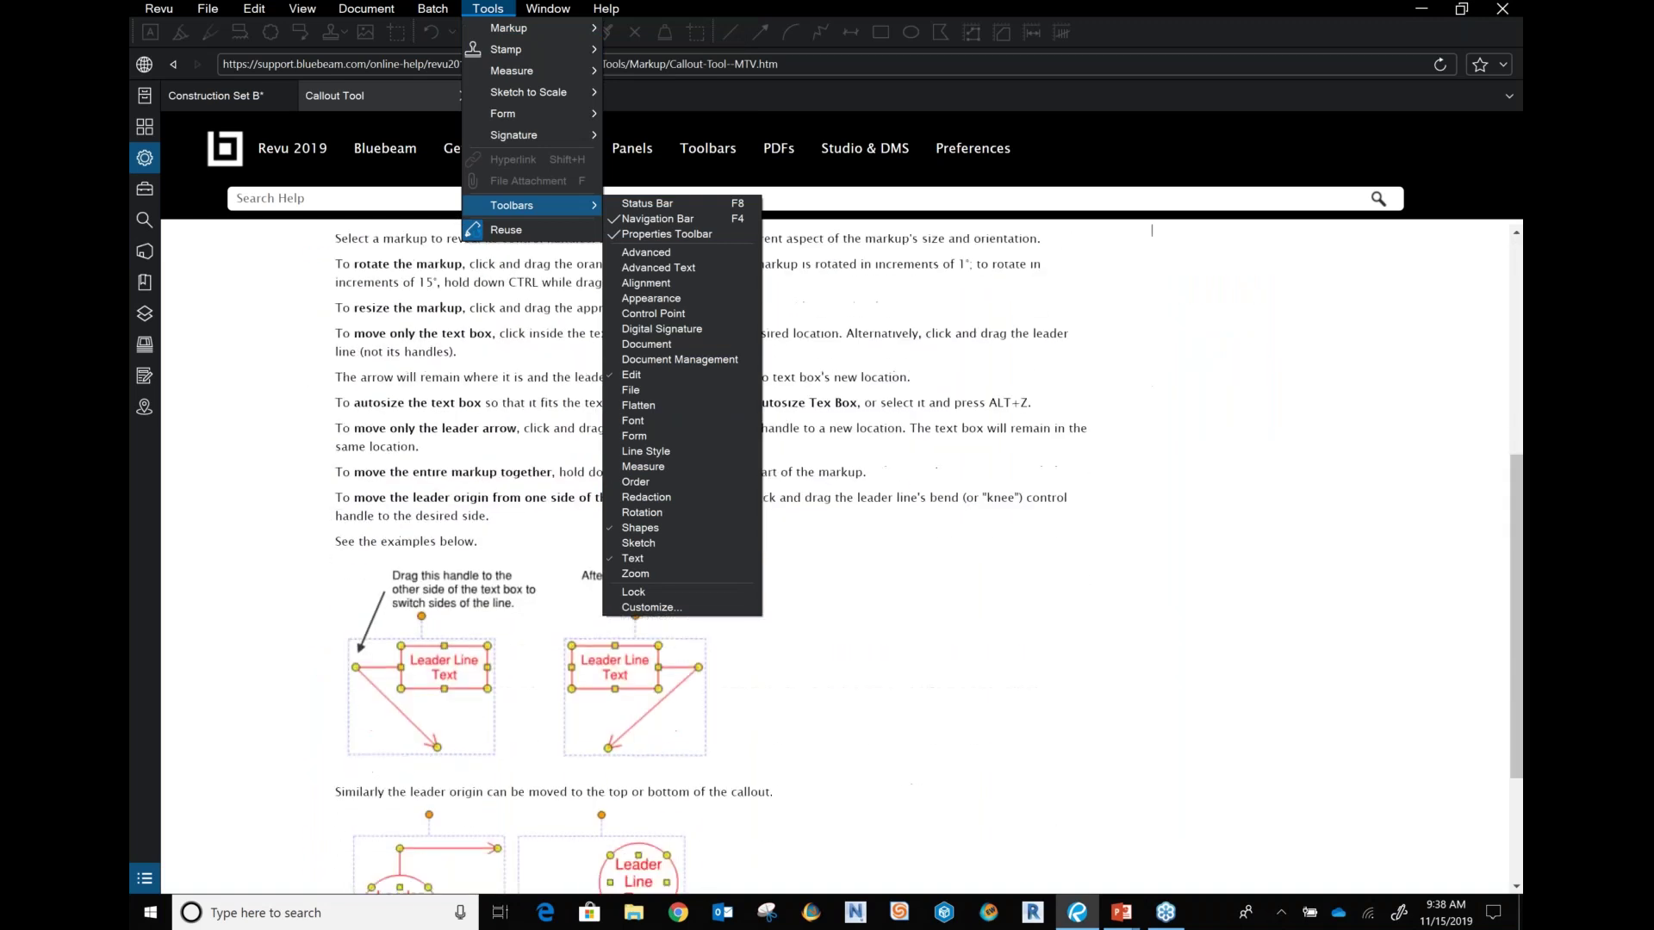
pyautogui.scroll(5, 1151, 230)
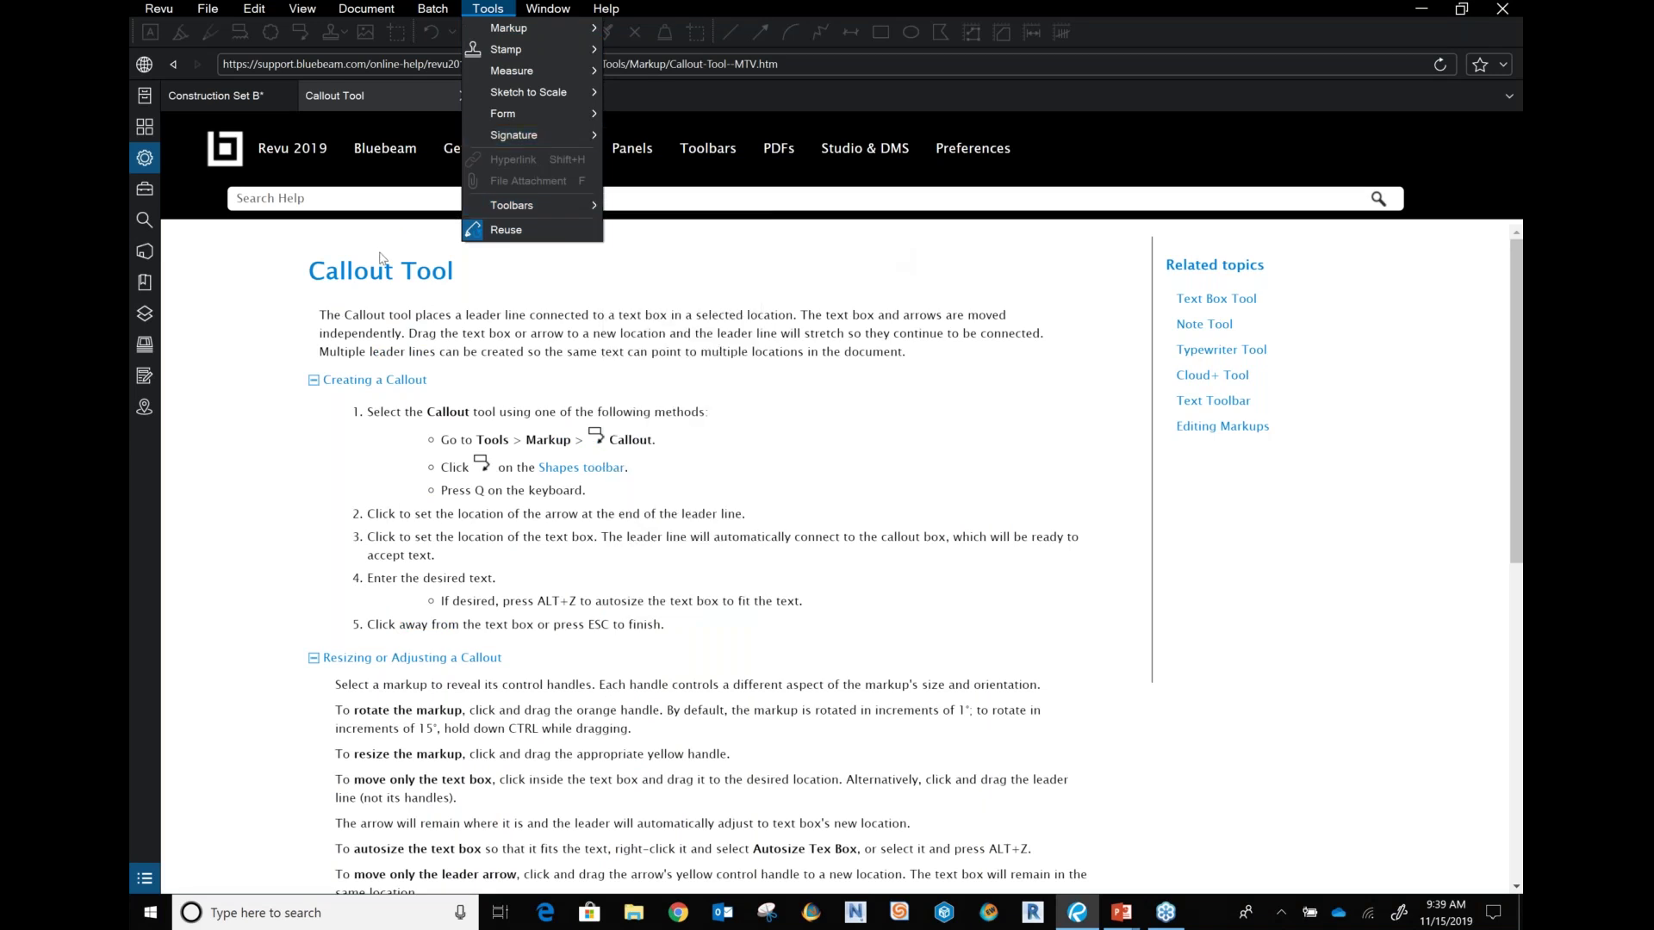
# - Go back from the Callout Tool topic to the help dashboard and close the help page
pyautogui.click(159, 9)
pyautogui.moveTo(556, 171)
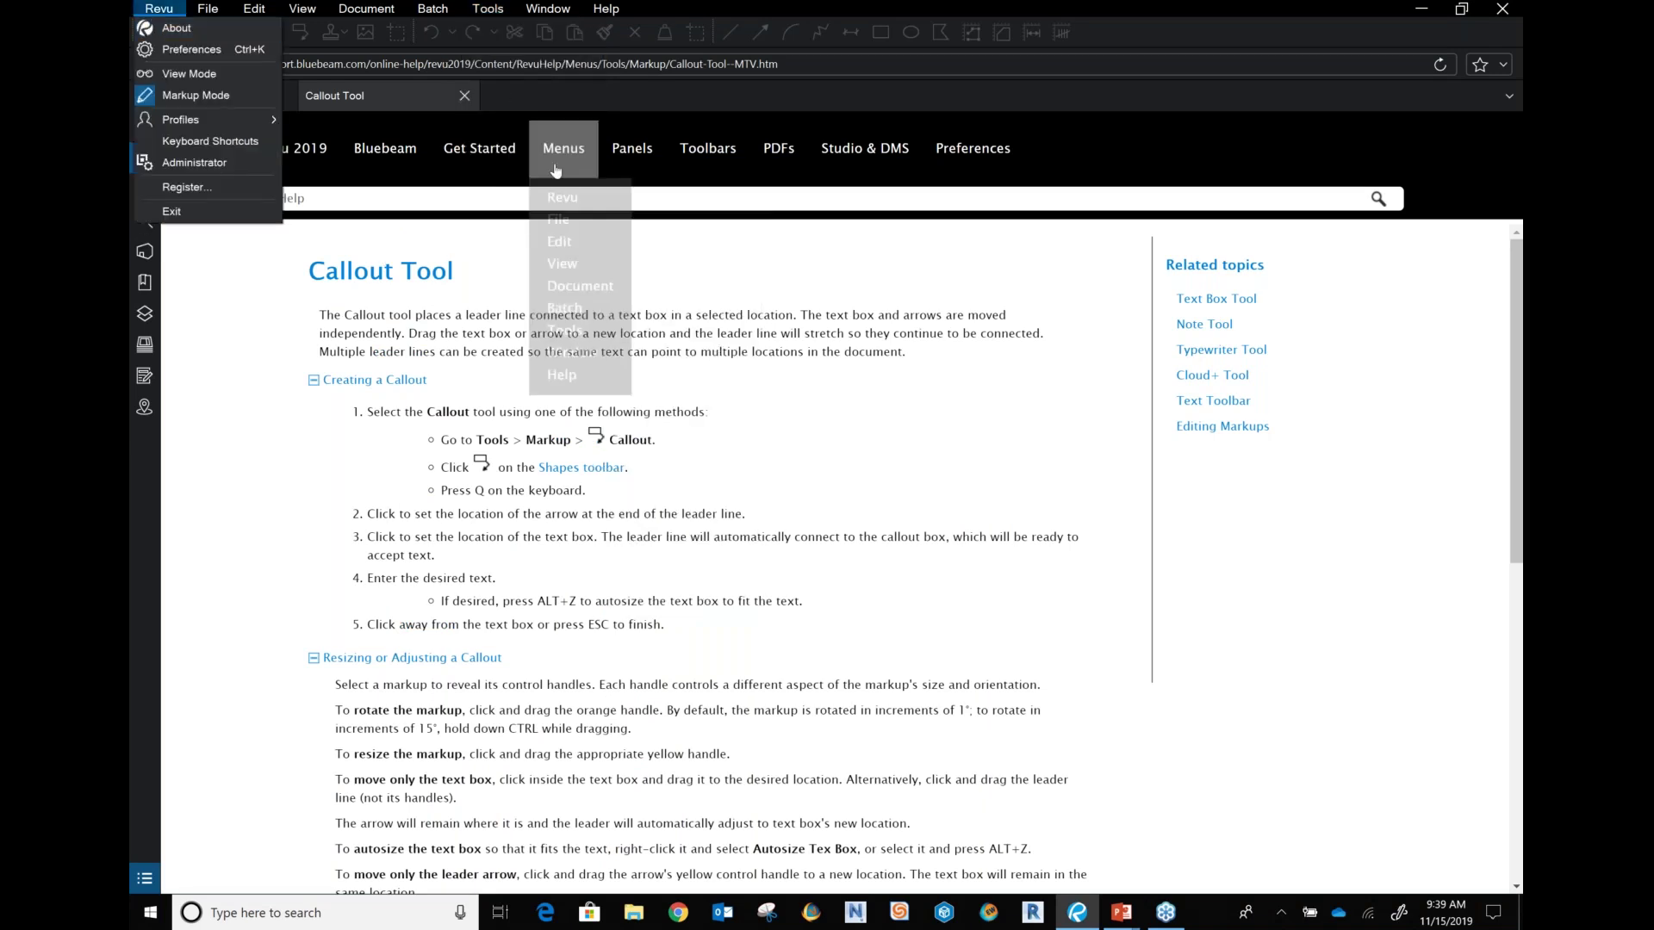
pyautogui.click(460, 59)
pyautogui.click(173, 64)
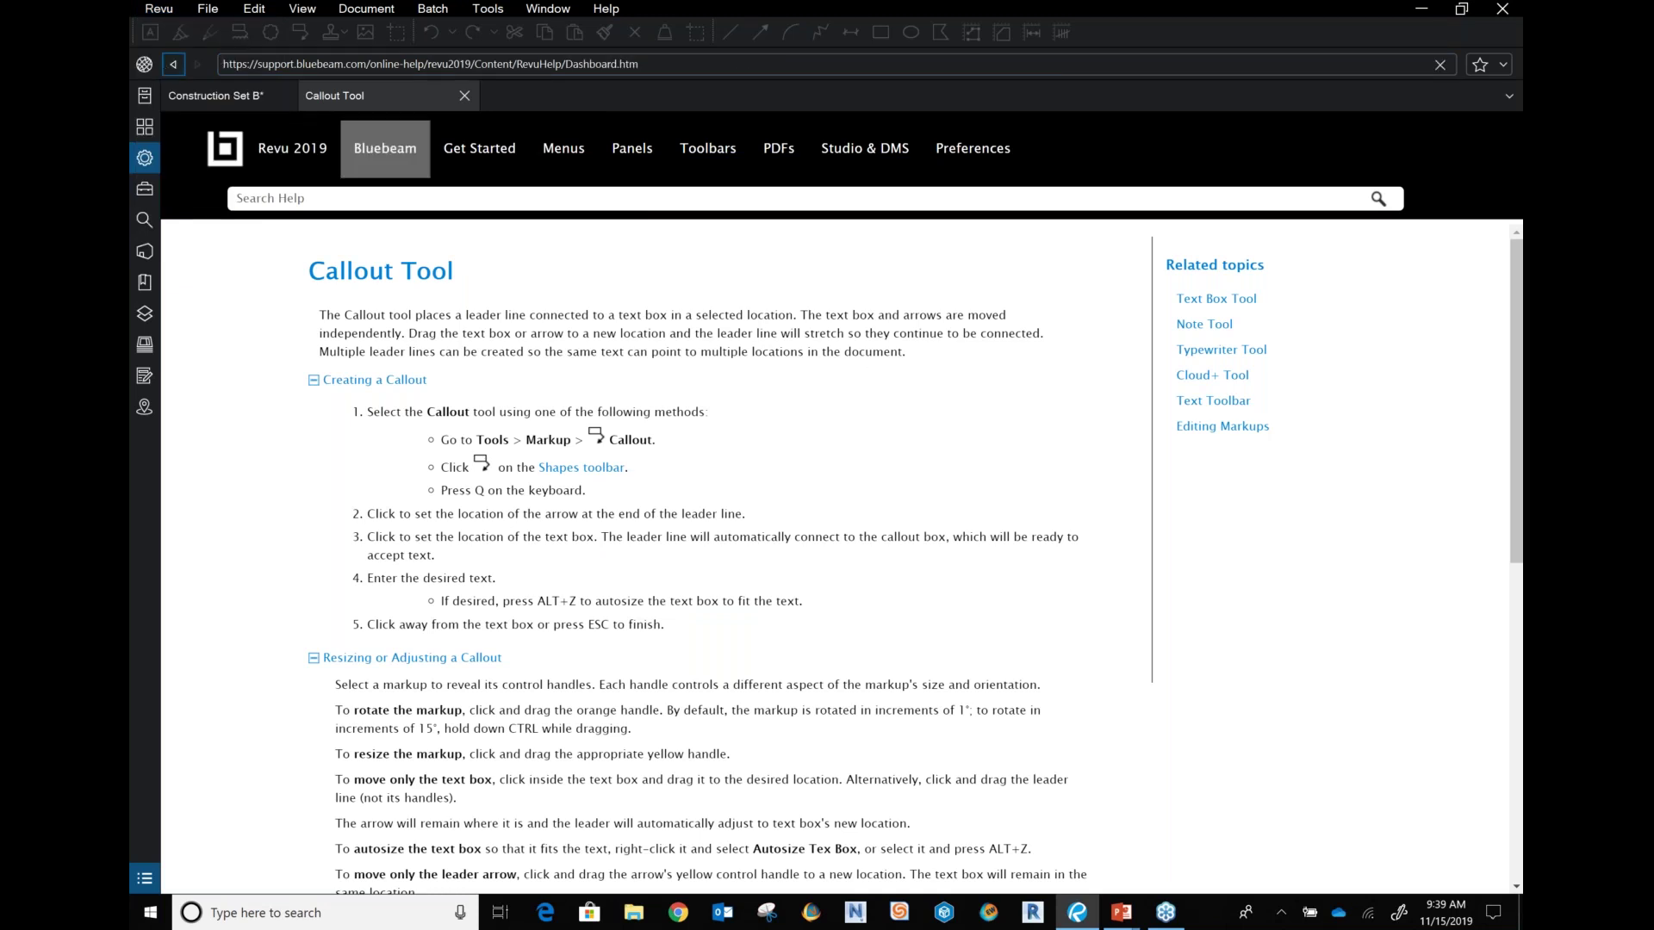
pyautogui.click(463, 95)
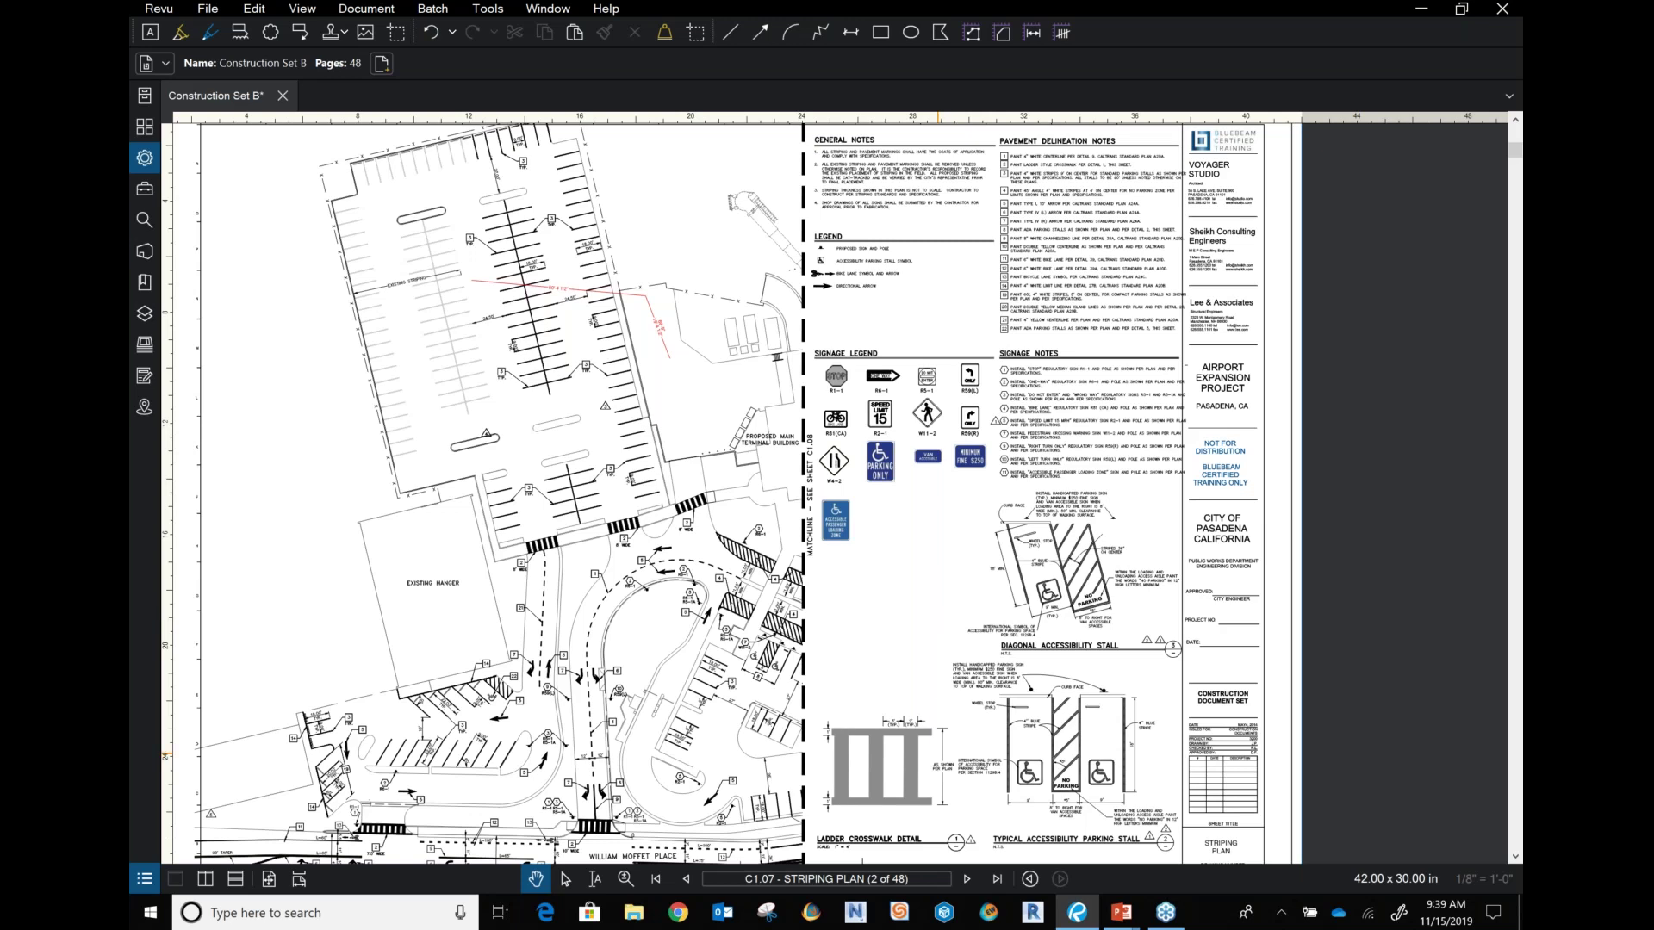
# - Switch to the running PowerPoint slide show and display the "Thank you!" slide
pyautogui.moveTo(1123, 915)
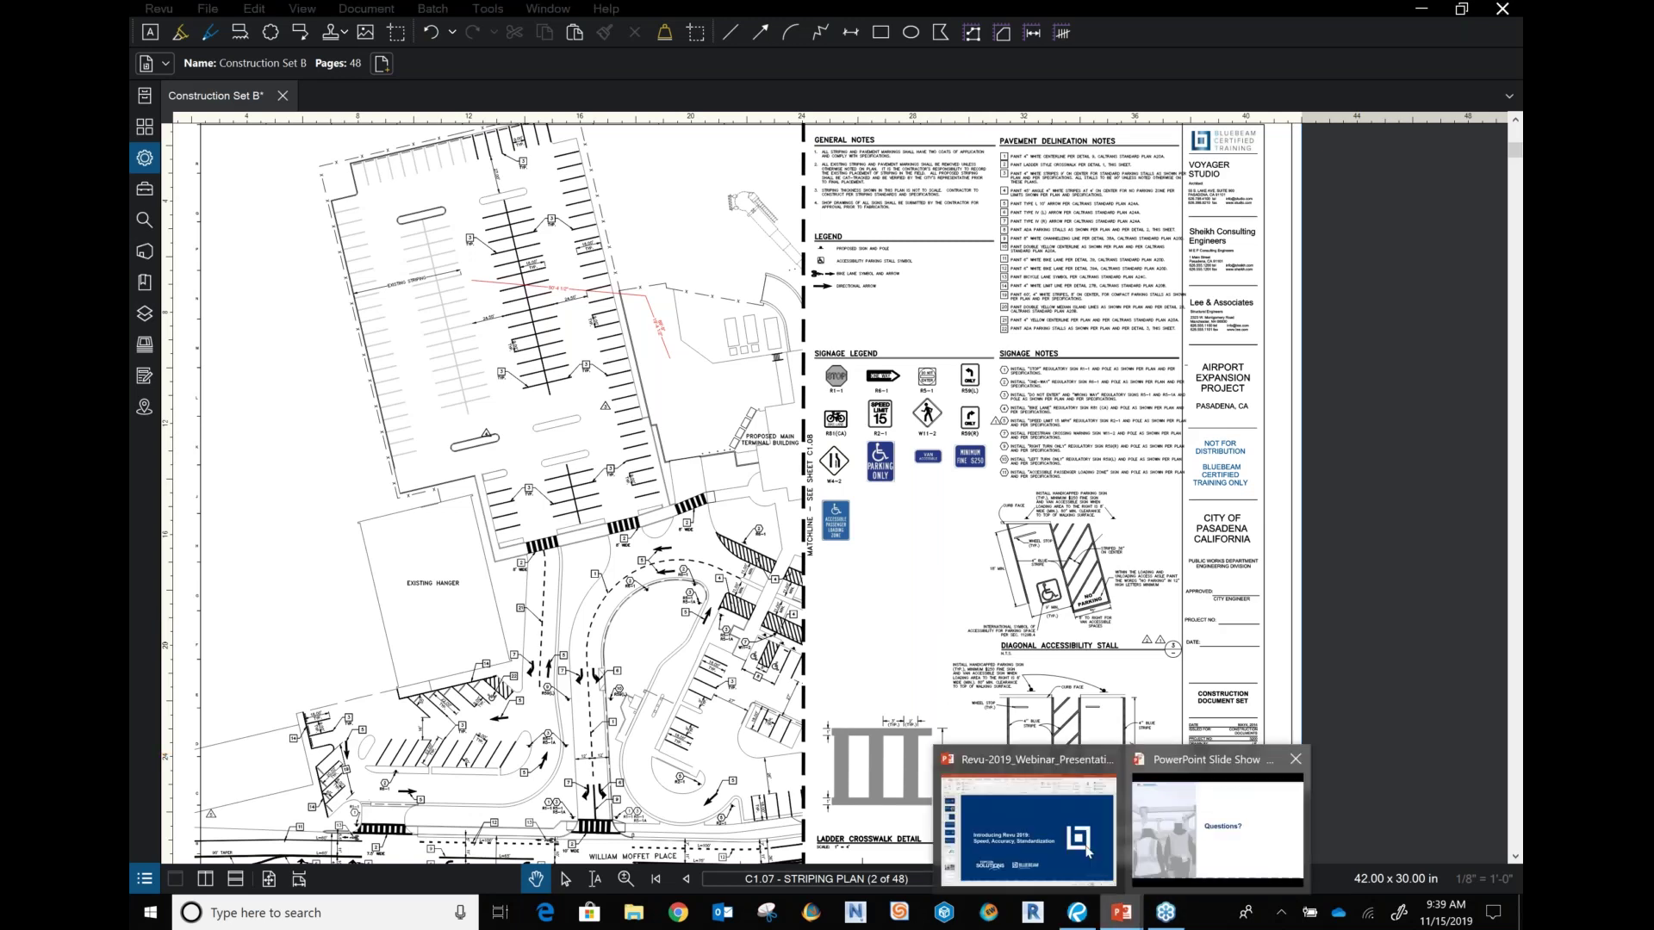
pyautogui.click(1270, 837)
pyautogui.press('Left')
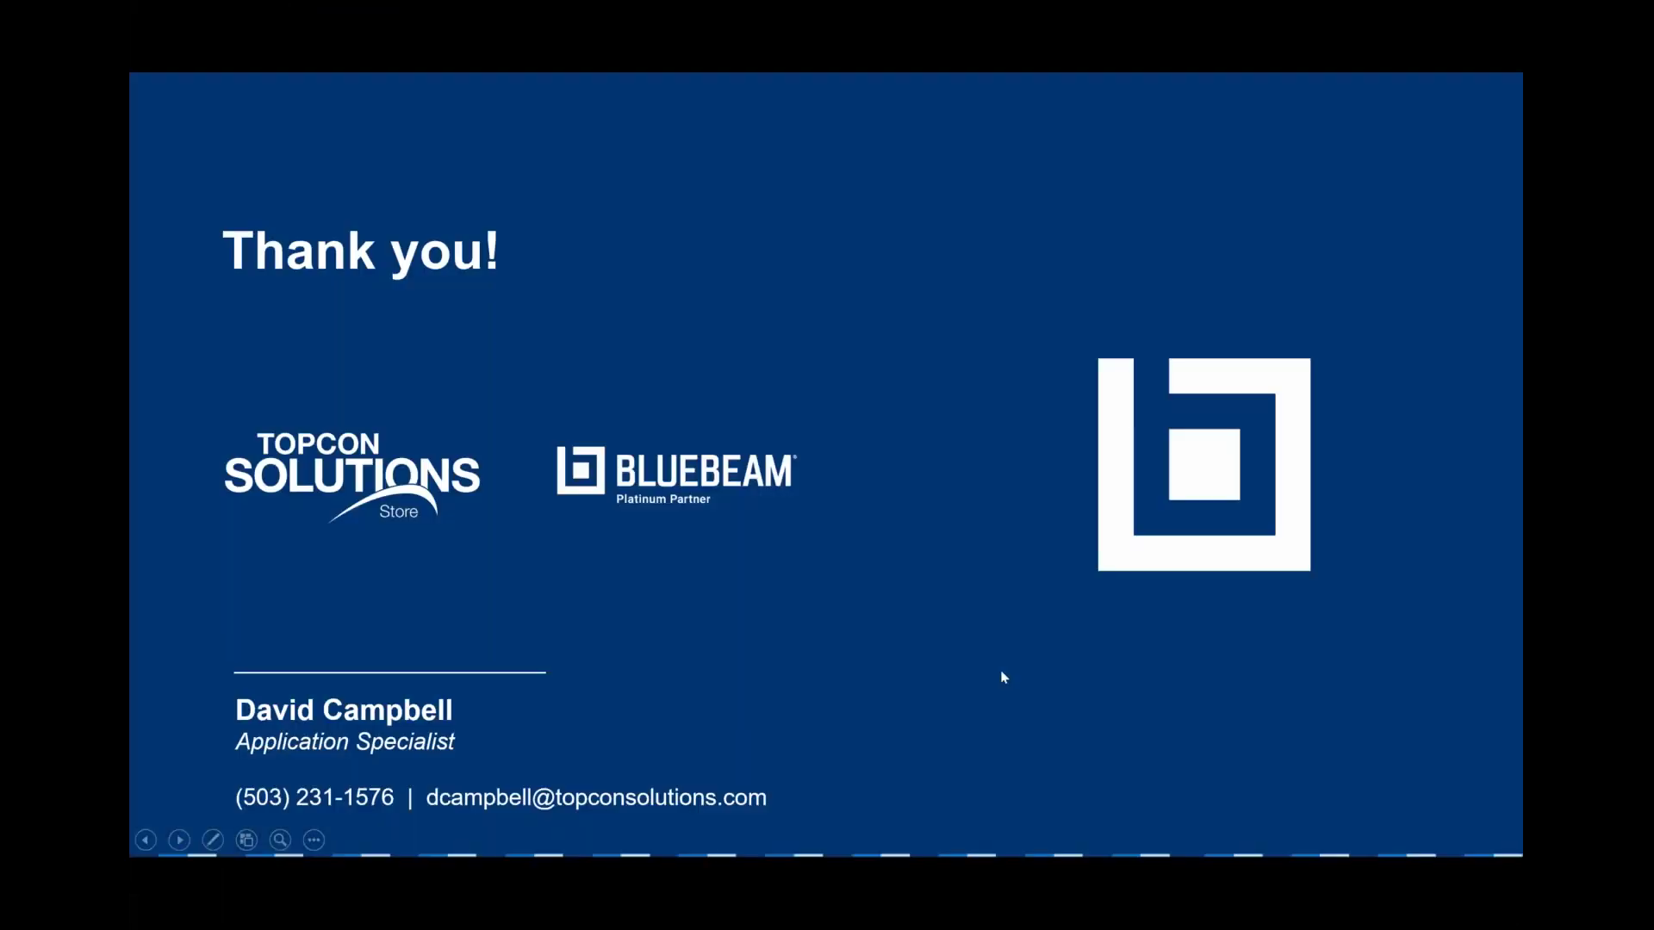